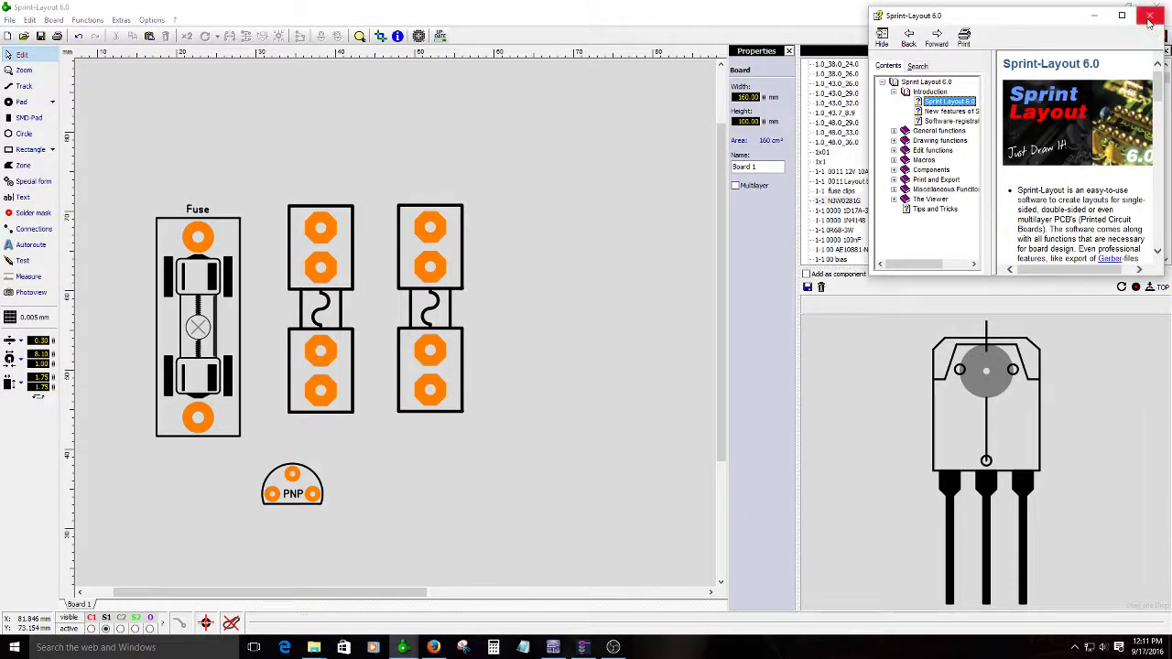
# - Close Help and drag the '1-1 fuse clips' macro onto the board right of the existing parts
pyautogui.click(1151, 17)
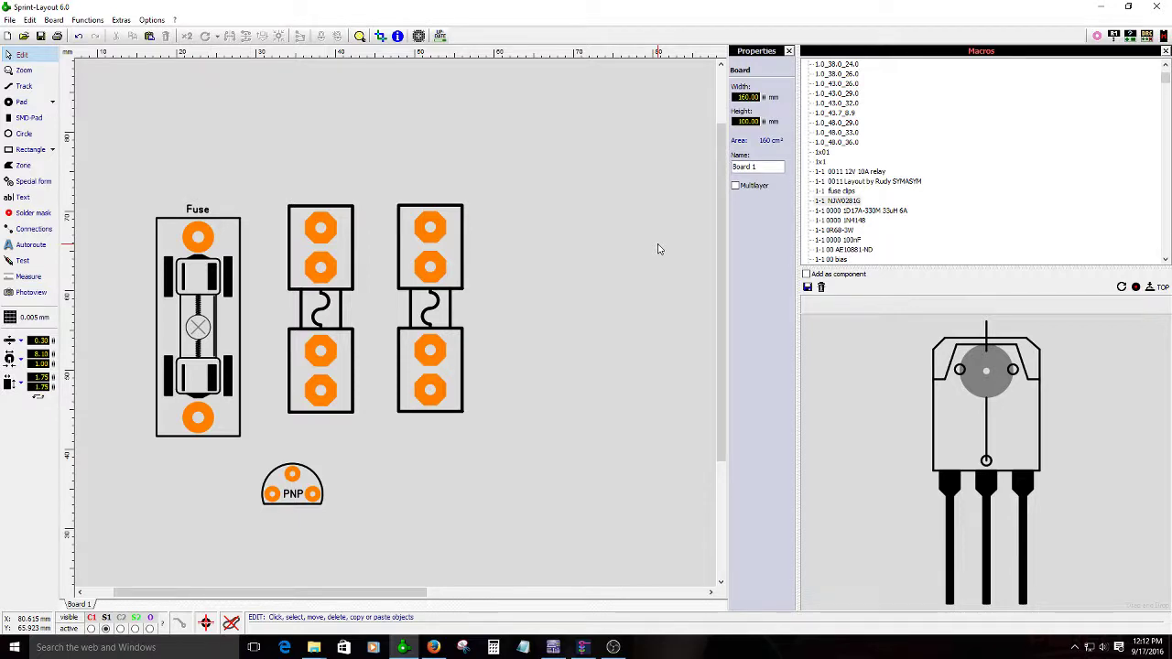
pyautogui.click(860, 173)
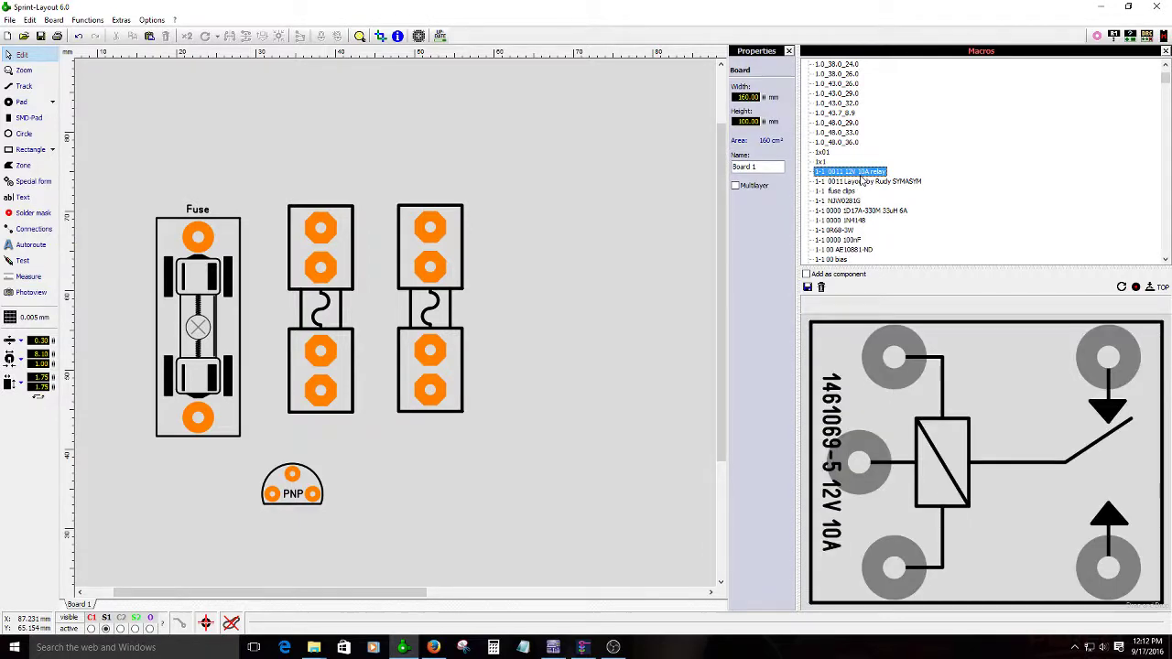
pyautogui.press('Down')
pyautogui.press('Down')
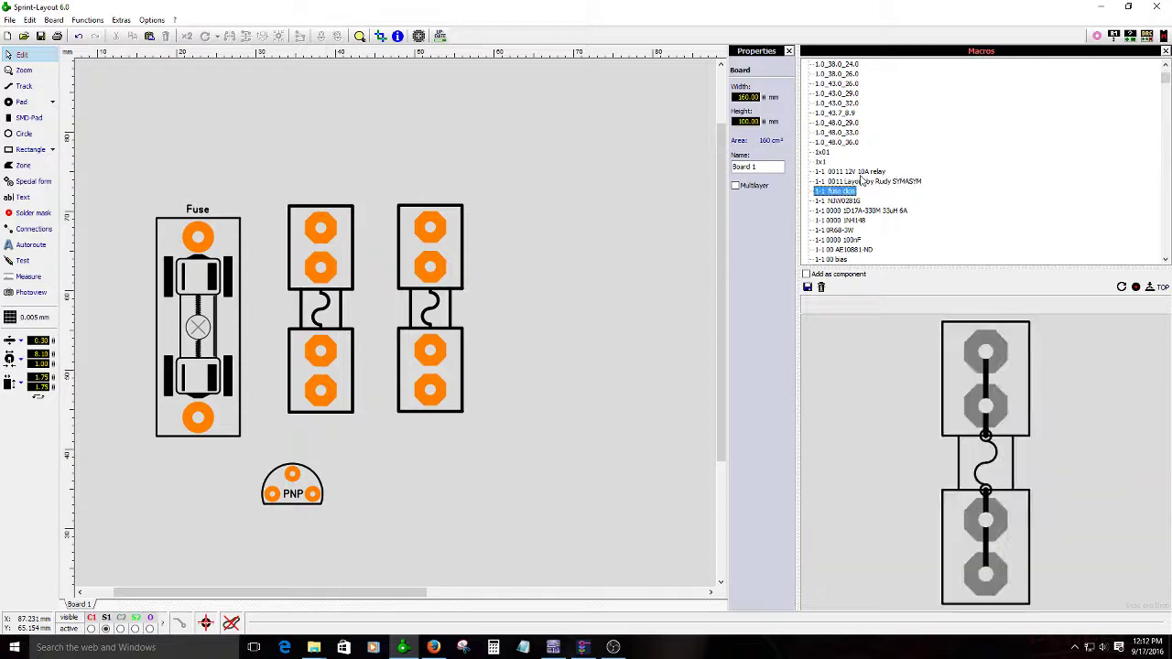
pyautogui.moveTo(835, 191); pyautogui.dragTo(534, 245)
# - Close the Macros panel and delete the middle fuse-clip footprint
pyautogui.scroll(2, 485, 305)
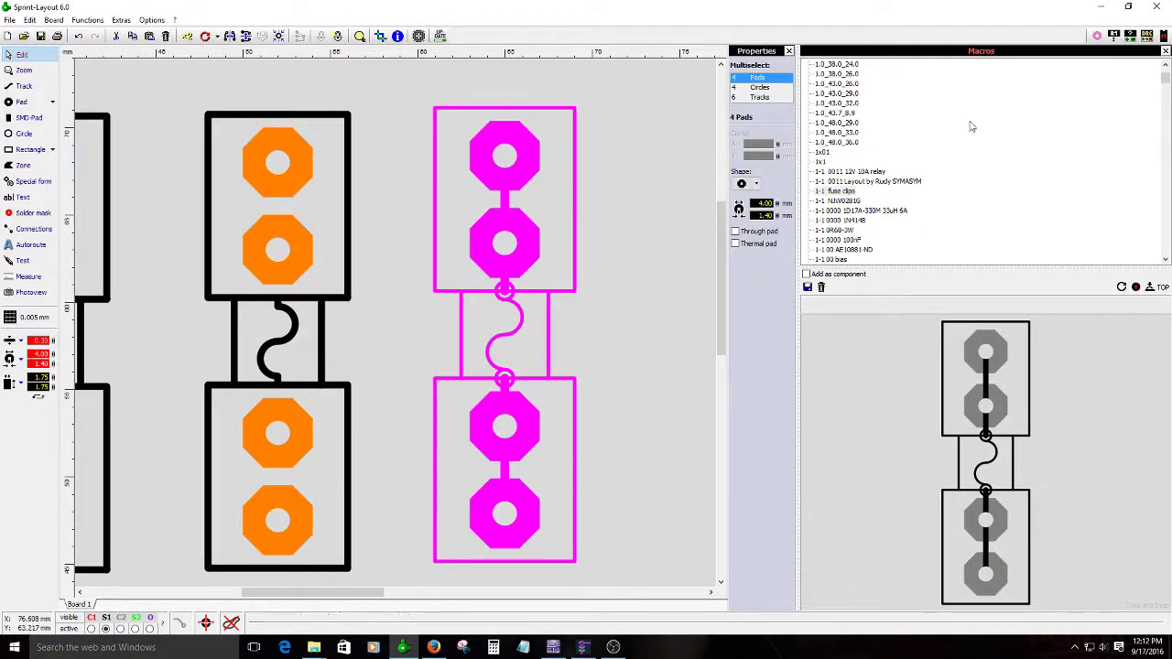
pyautogui.click(1166, 50)
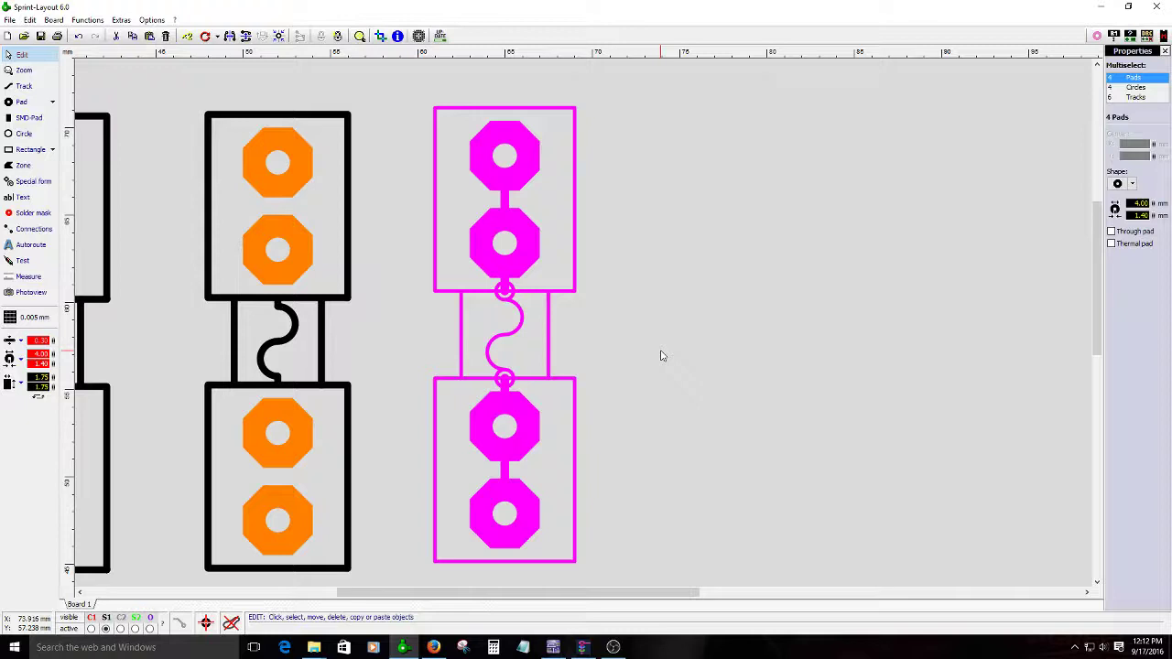
pyautogui.scroll(-1, 662, 357)
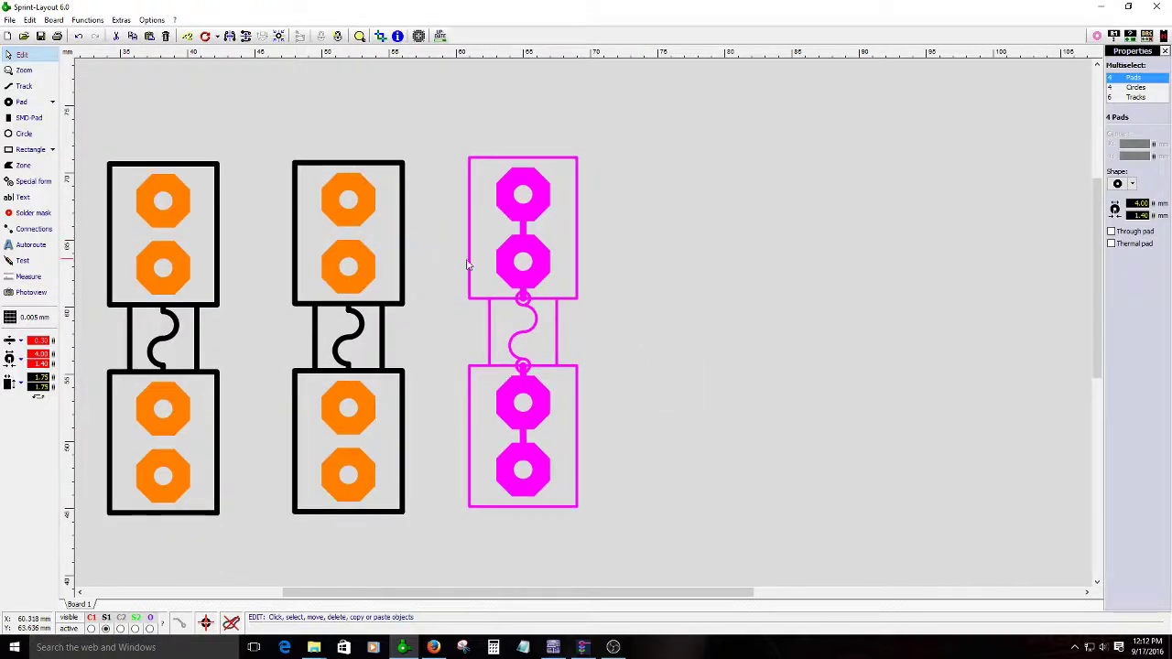
pyautogui.click(337, 278)
pyautogui.press('Delete')
# - Move the newly placed fuse clip left into the gap beside the remaining one
pyautogui.moveTo(520, 292); pyautogui.dragTo(323, 288)
pyautogui.moveTo(432, 595); pyautogui.dragTo(346, 608)
pyautogui.scroll(2, 604, 348)
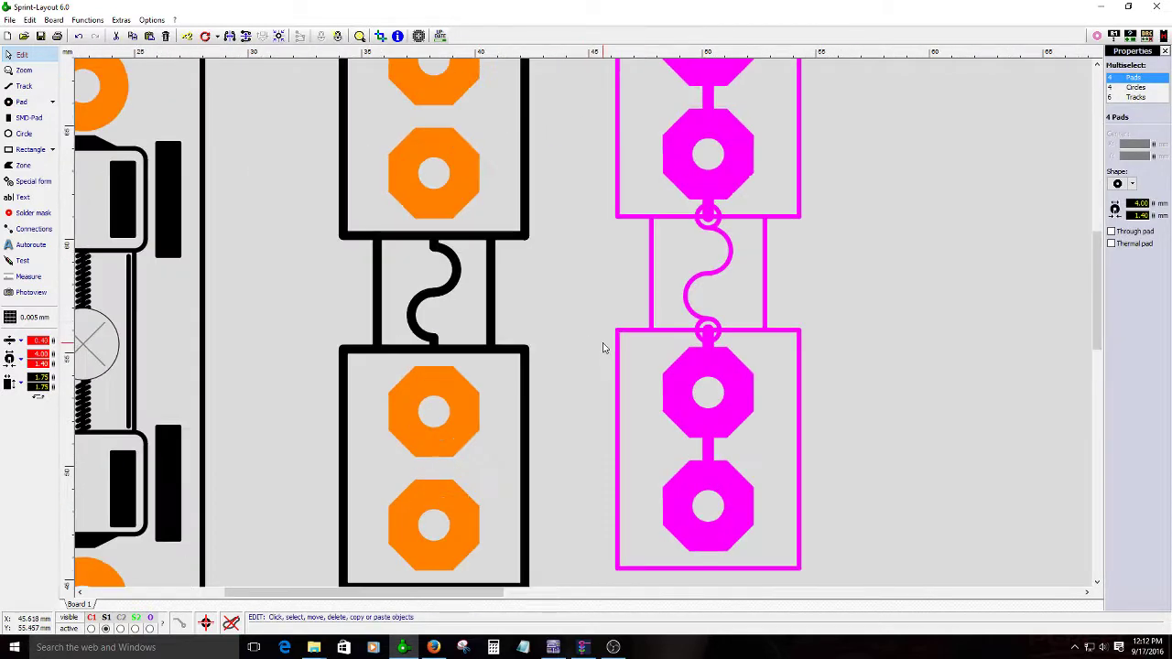
pyautogui.scroll(-2, 603, 348)
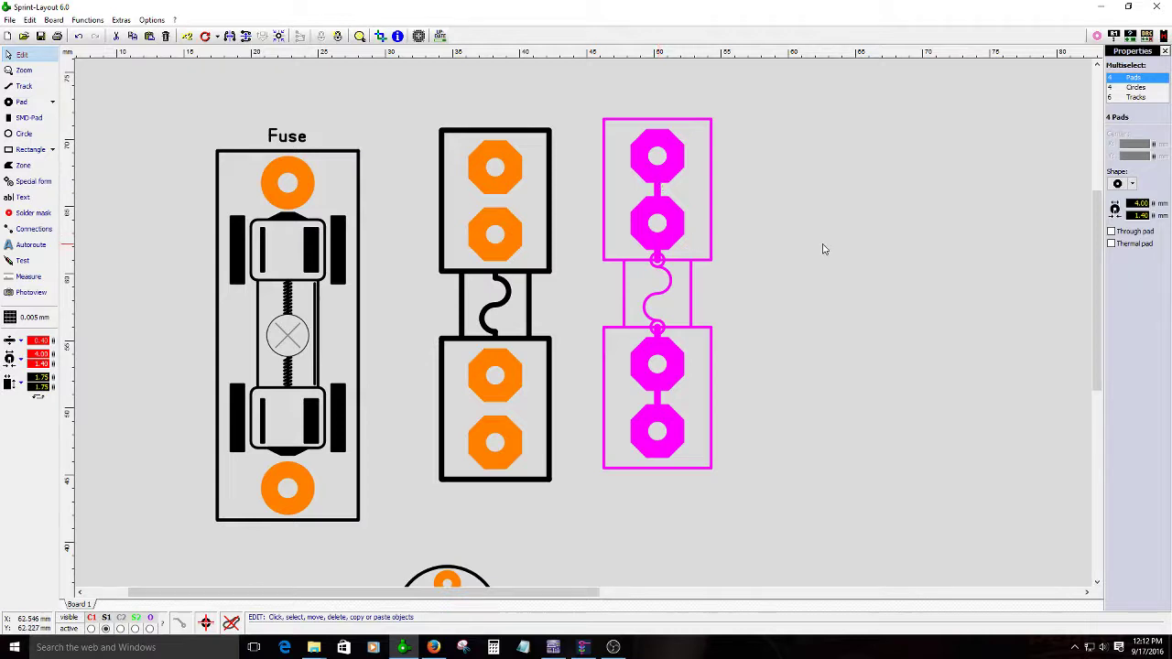
pyautogui.scroll(1, 584, 330)
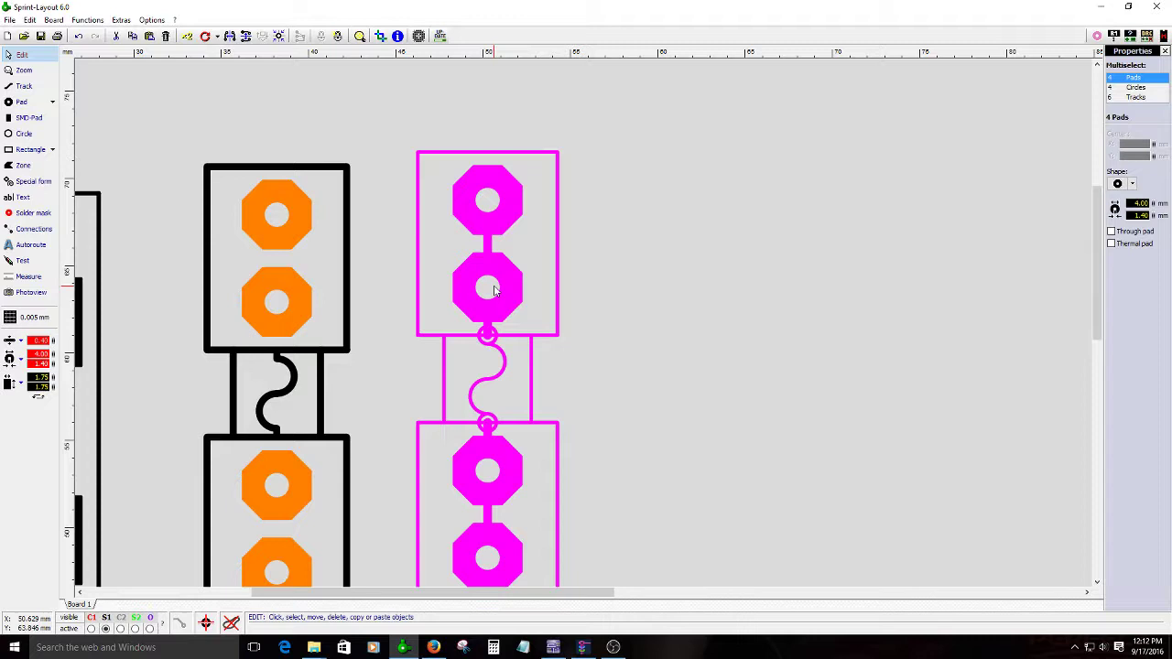
pyautogui.click(631, 350)
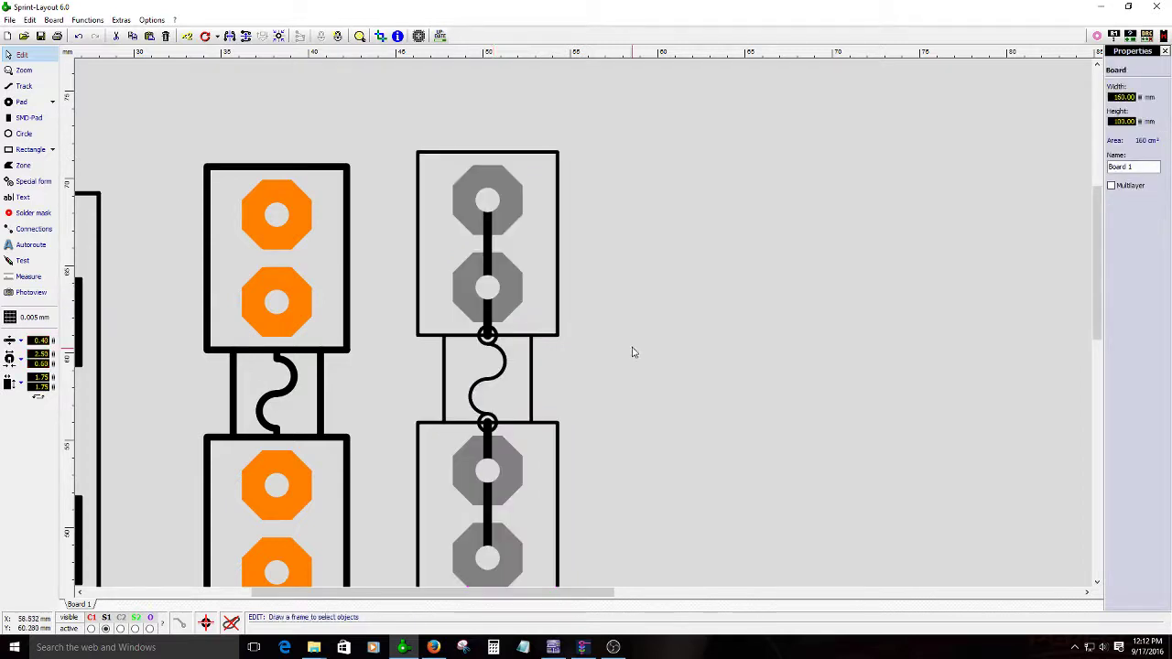
pyautogui.scroll(3, 584, 322)
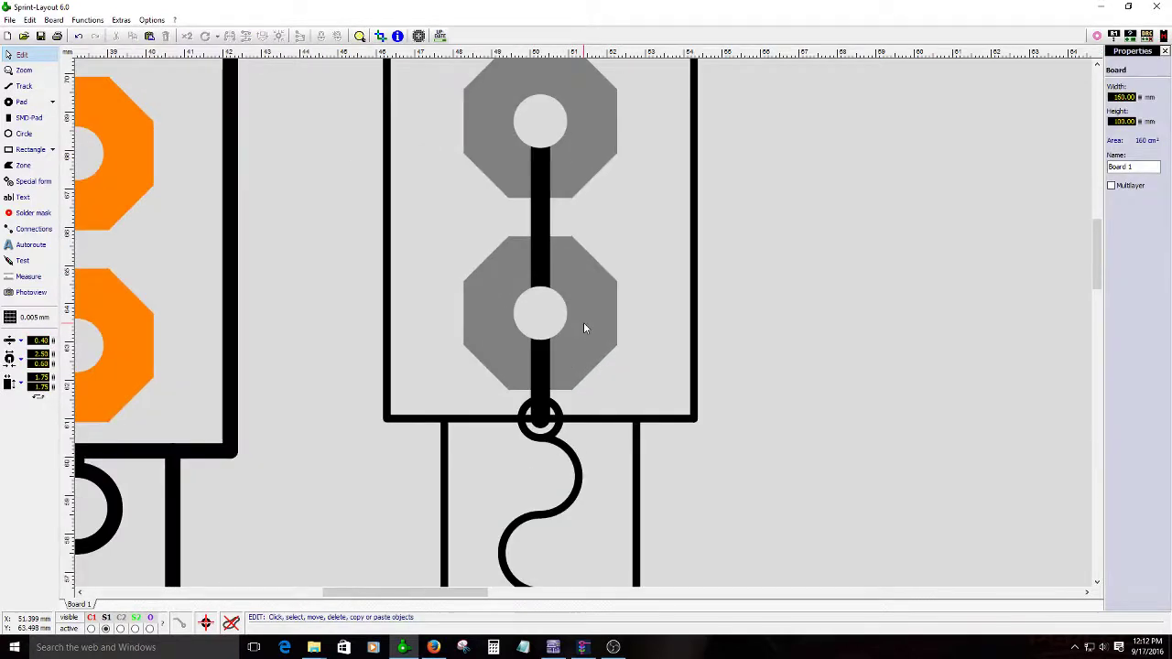
pyautogui.scroll(-2, 583, 322)
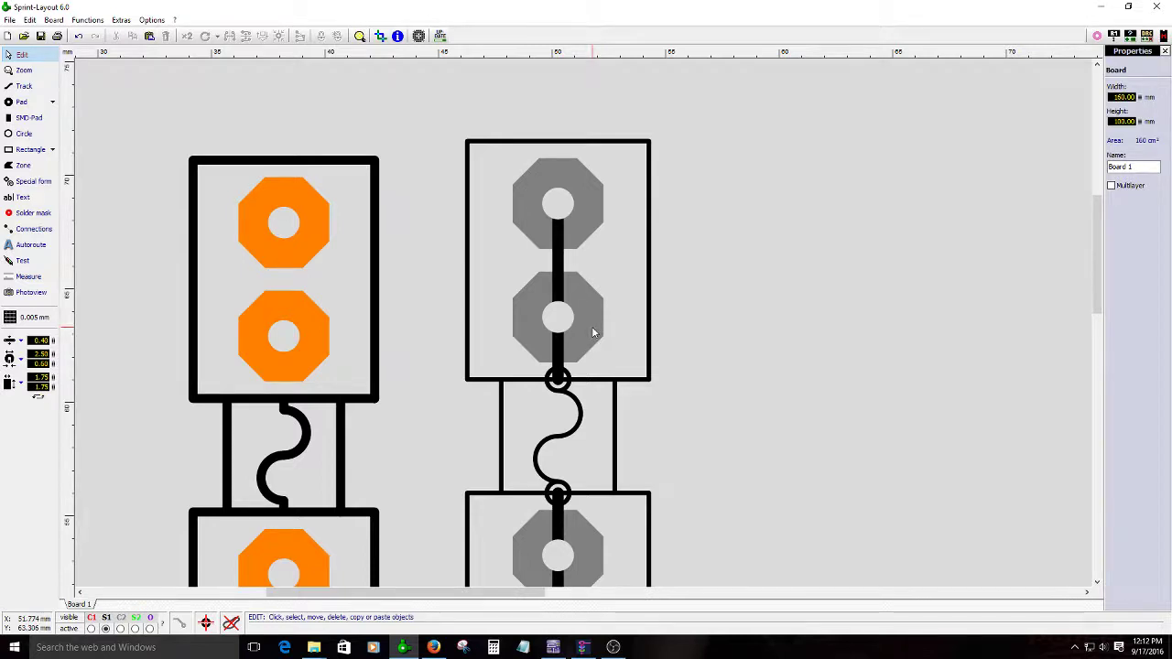
pyautogui.scroll(2, 588, 330)
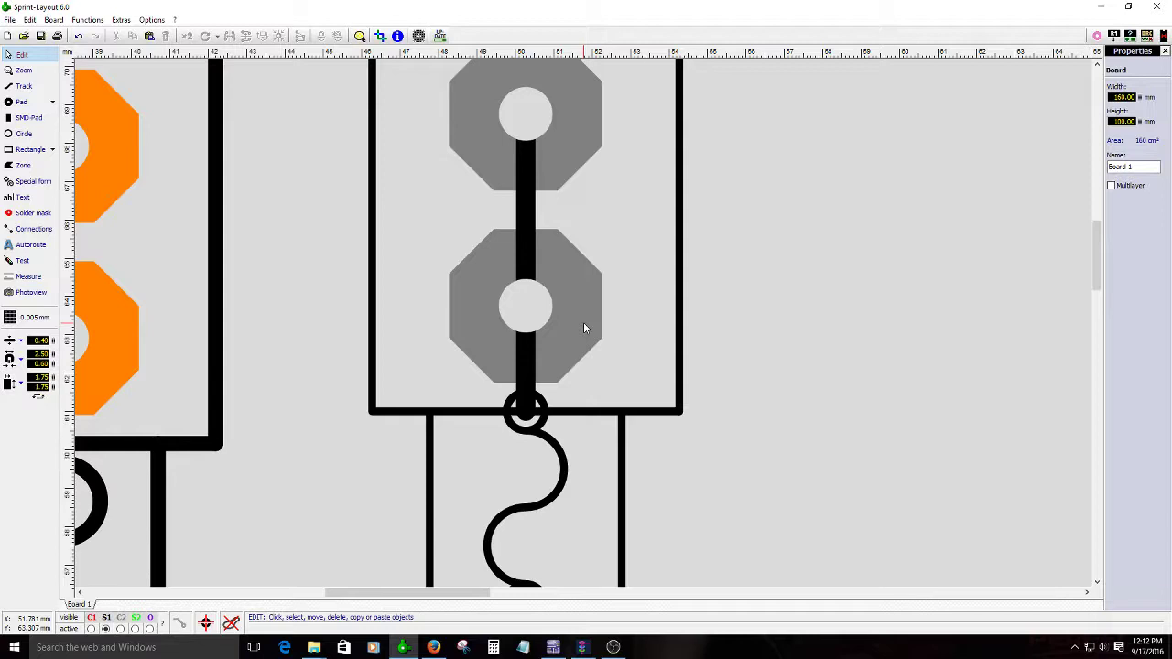
# - Split the new fuse-clip footprint's group into separate objects
pyautogui.rightClick(583, 322)
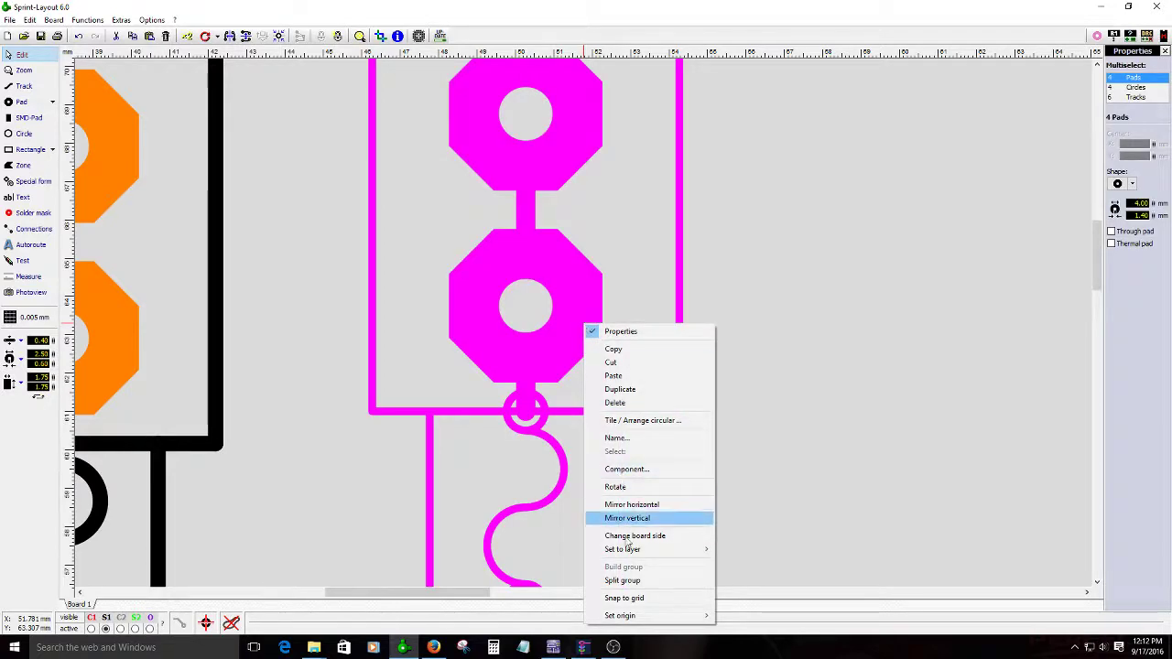
pyautogui.rightClick(564, 258)
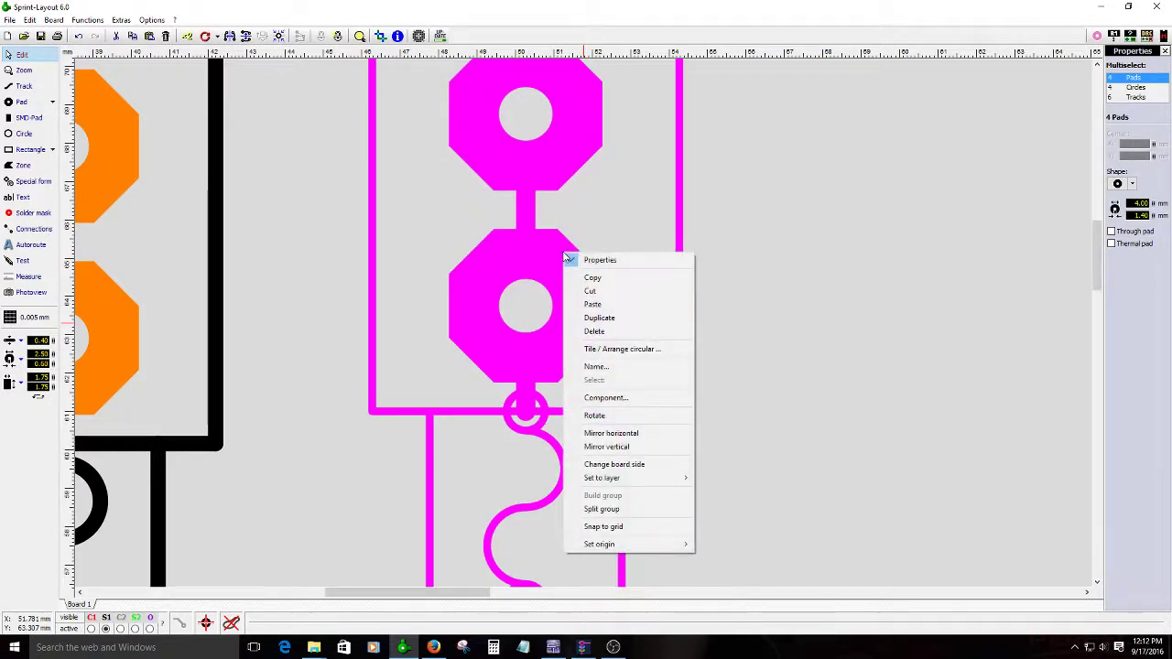
pyautogui.click(602, 510)
# - Delete the tracks joining the upper pads and the lower pads
pyautogui.click(528, 226)
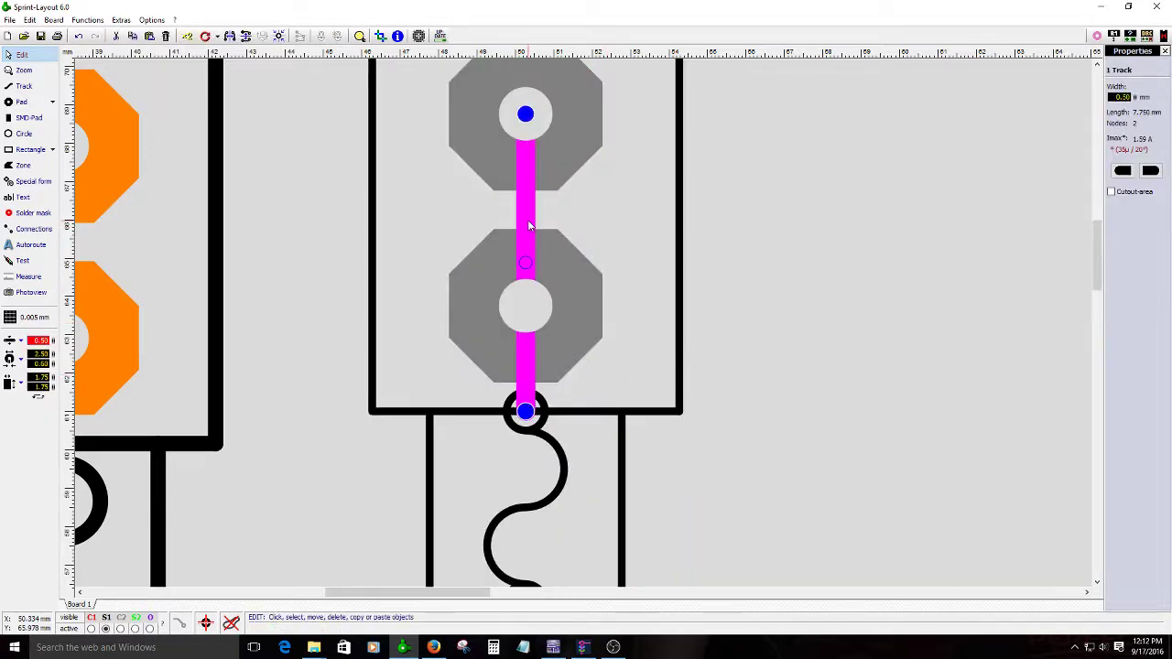
pyautogui.press('Delete')
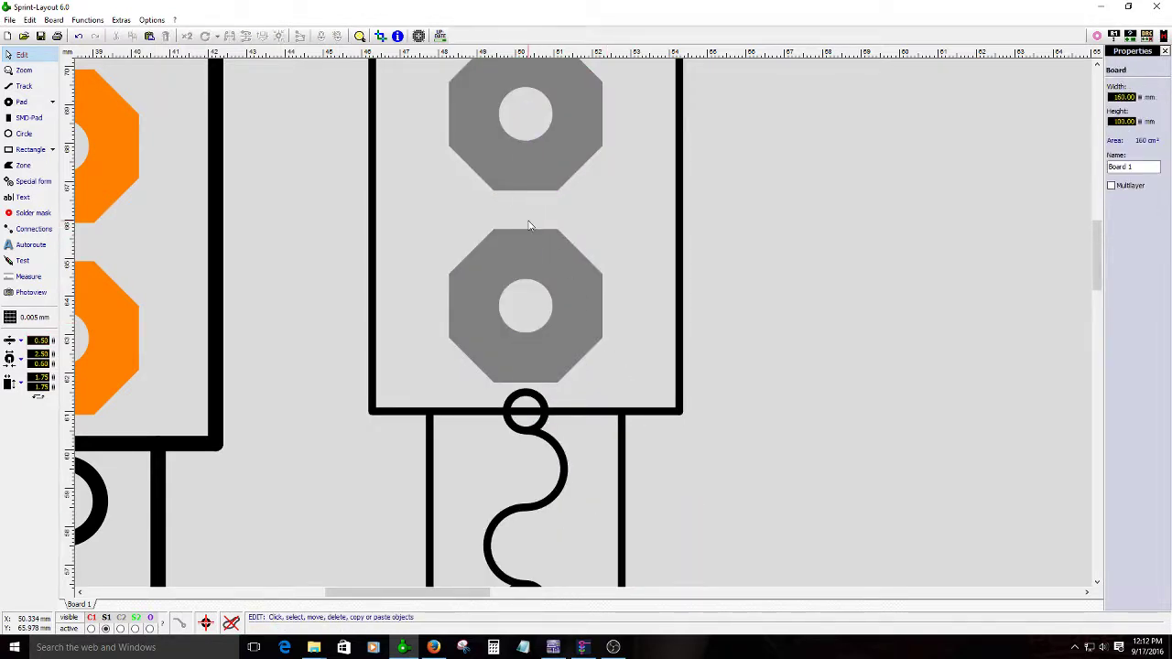
pyautogui.scroll(-3, 572, 318)
pyautogui.scroll(4, 589, 446)
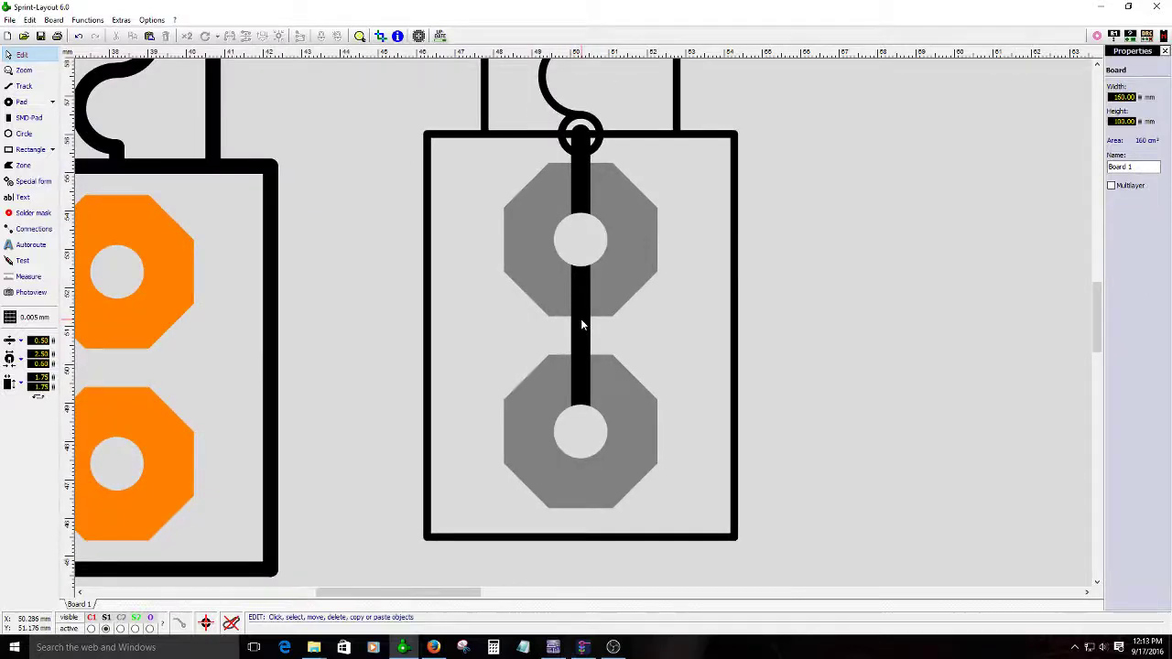
pyautogui.click(581, 319)
pyautogui.press('Delete')
# - Open the small circle atop the S-link into a half-circle arc
pyautogui.scroll(-3, 591, 194)
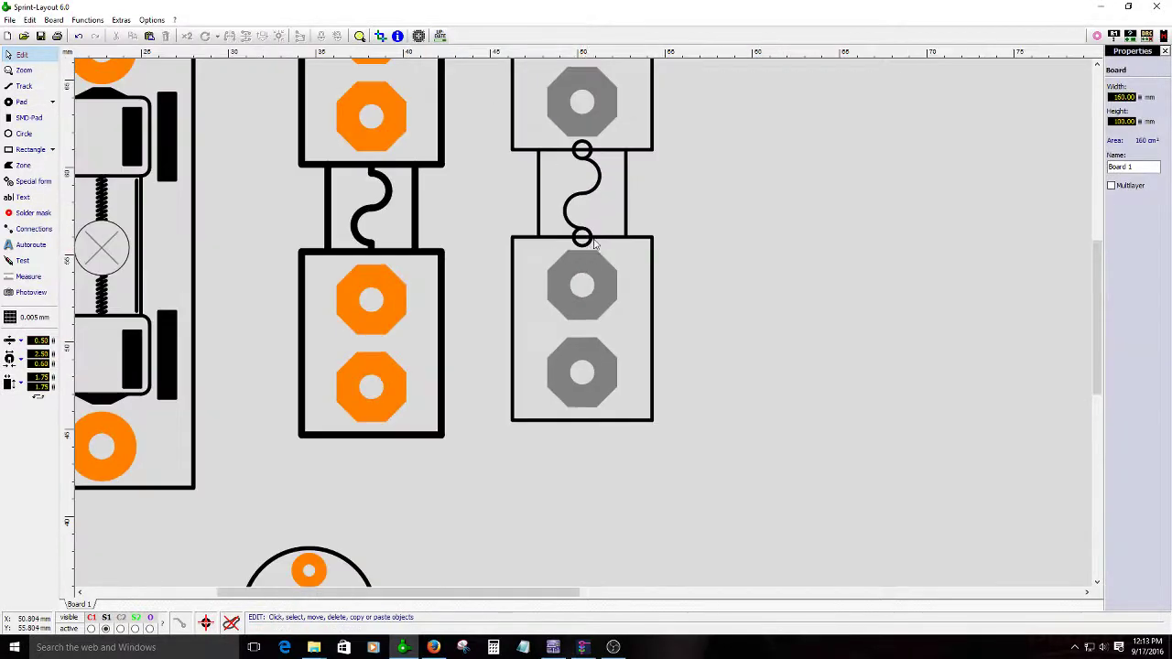
pyautogui.scroll(-1, 594, 256)
pyautogui.scroll(2, 595, 257)
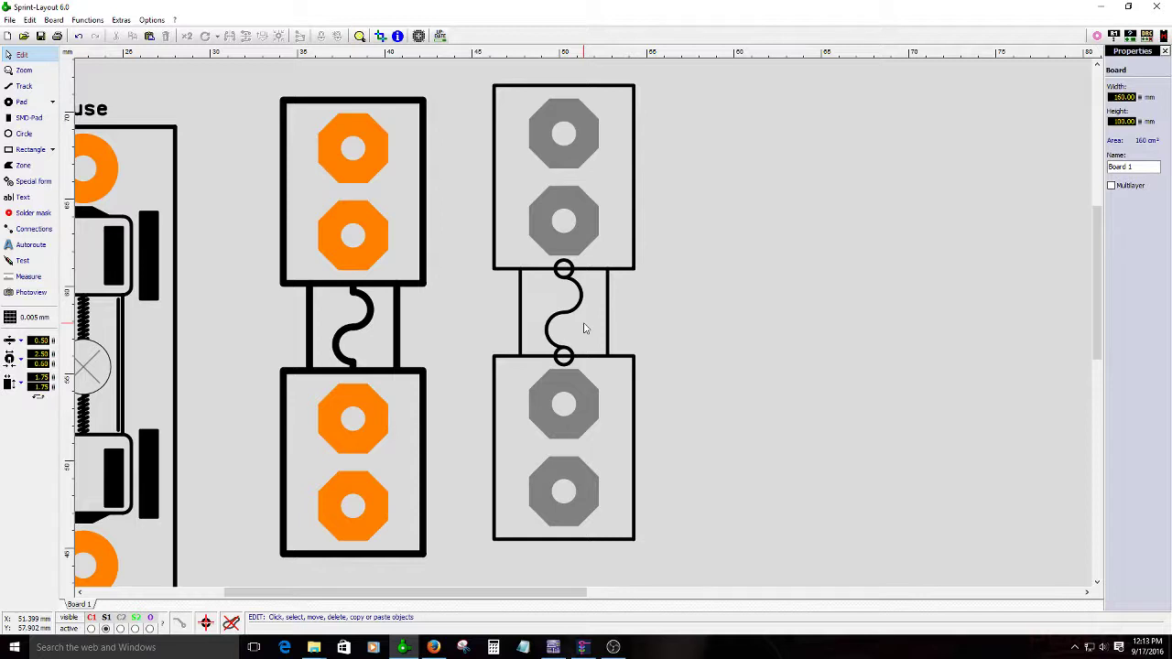
pyautogui.scroll(2, 586, 328)
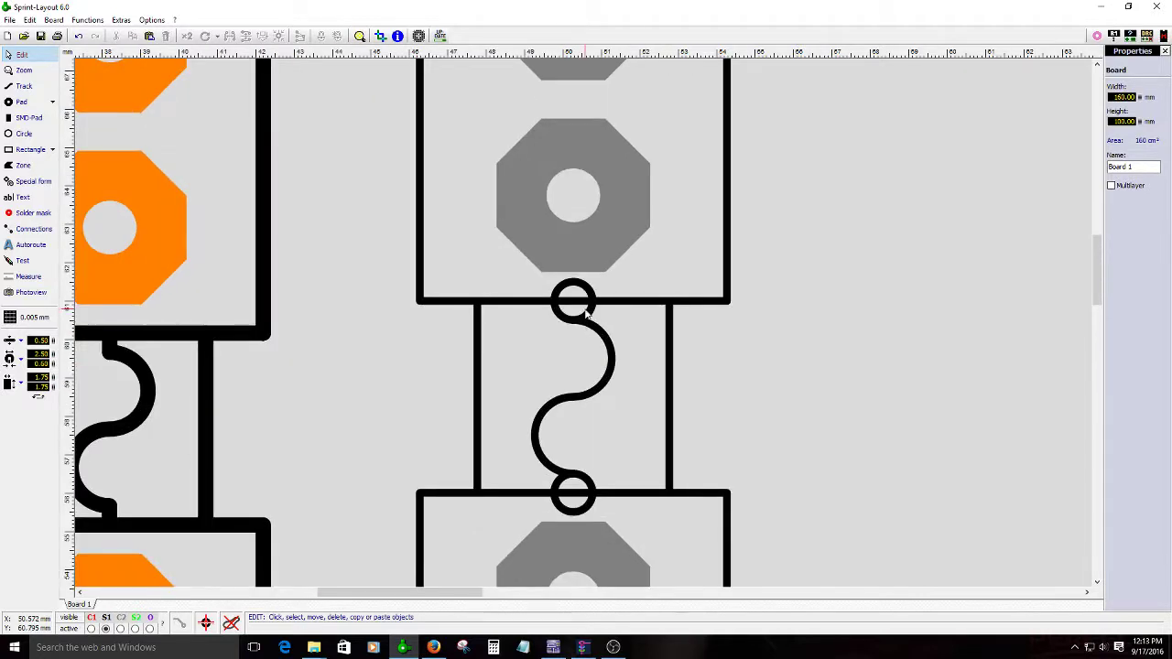
pyautogui.click(589, 293)
pyautogui.scroll(2, 589, 293)
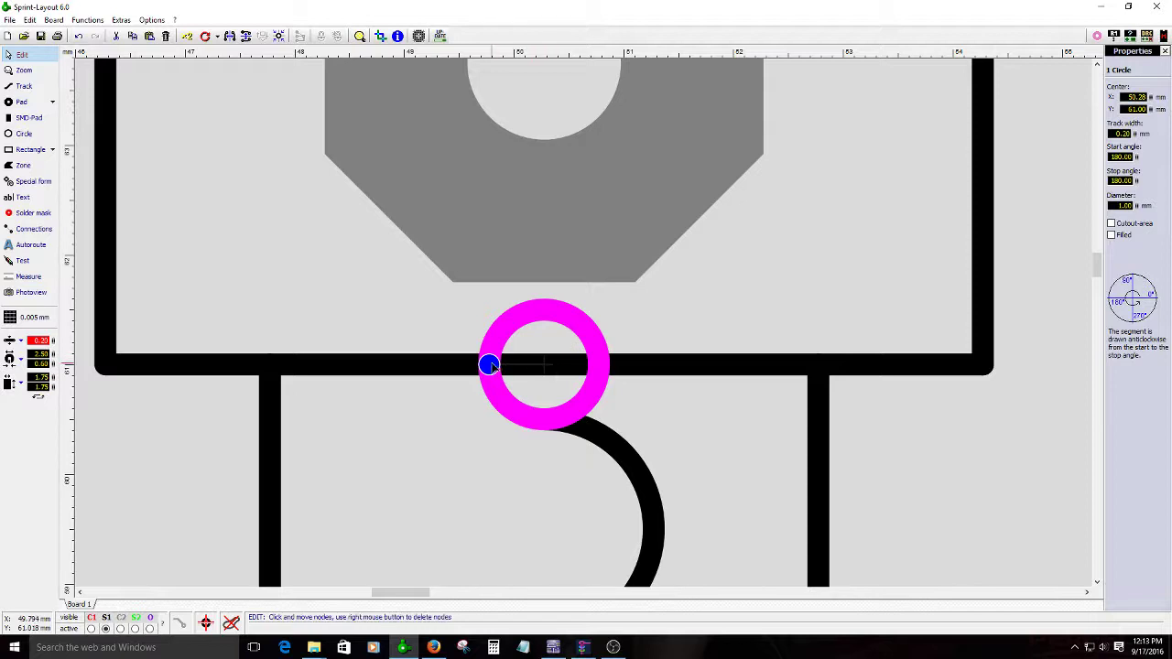
pyautogui.moveTo(493, 364); pyautogui.dragTo(599, 361)
pyautogui.click(636, 393)
pyautogui.scroll(-4, 602, 430)
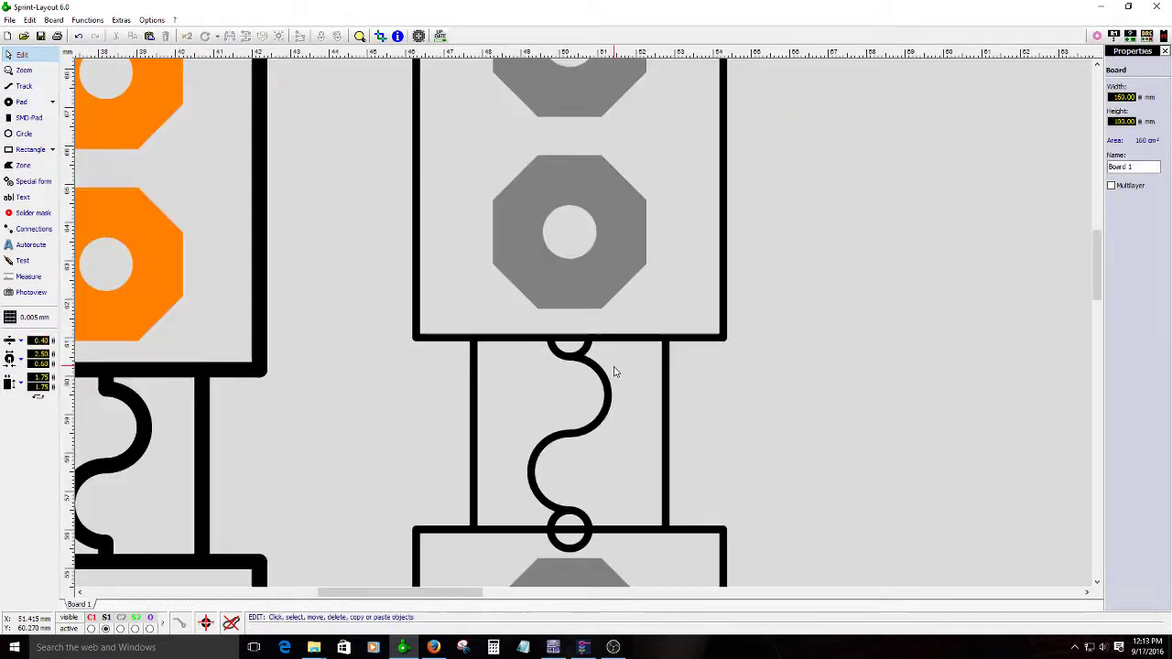
pyautogui.scroll(4, 602, 429)
# - Turn the circle at the link's other end into a 0°–180° semicircle arc
pyautogui.click(510, 277)
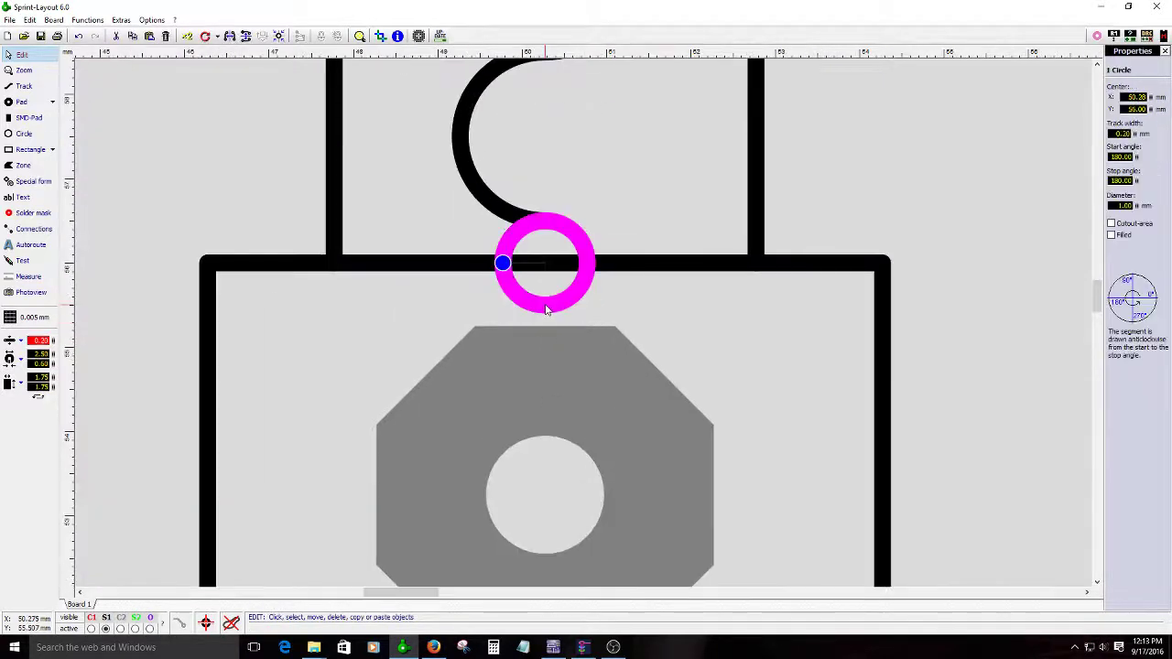
pyautogui.moveTo(509, 277); pyautogui.dragTo(586, 262)
pyautogui.click(507, 244)
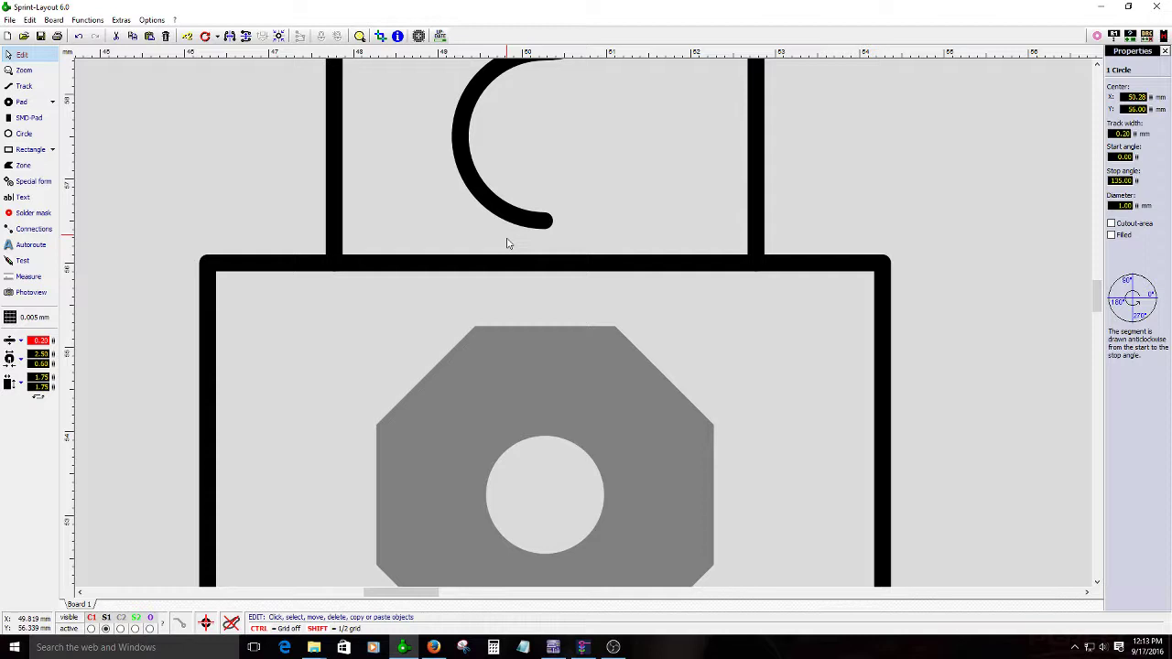
pyautogui.moveTo(510, 236); pyautogui.dragTo(514, 245)
pyautogui.click(419, 220)
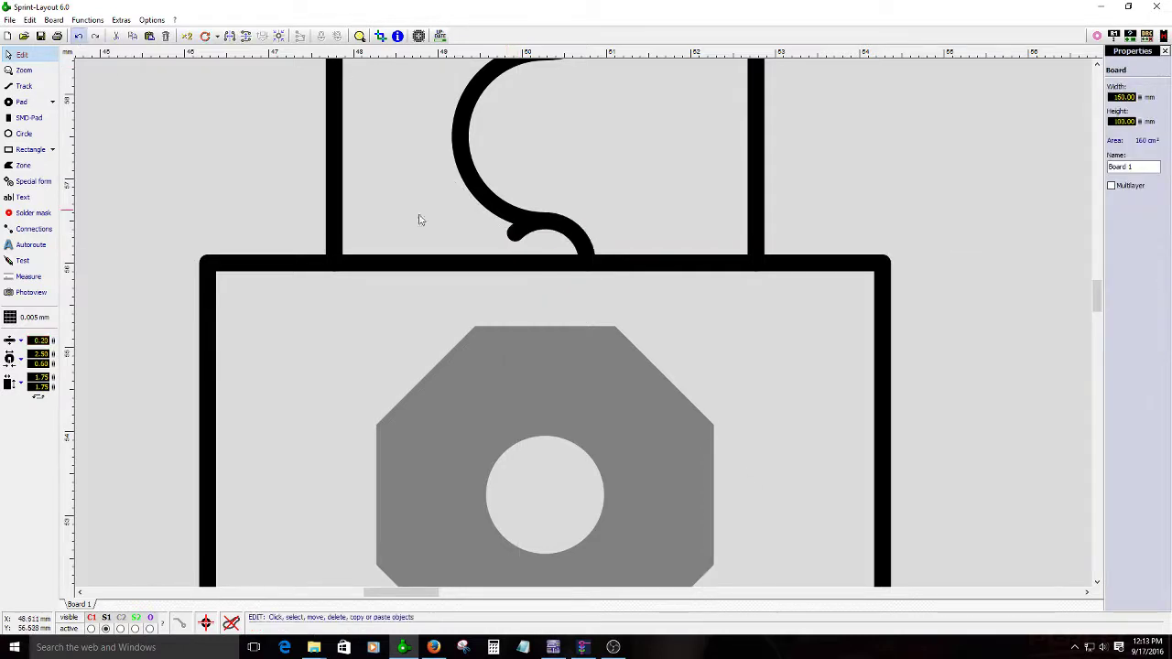
pyautogui.click(541, 229)
pyautogui.click(539, 229)
pyautogui.moveTo(513, 231); pyautogui.dragTo(517, 267)
pyautogui.click(599, 168)
# - Frame-select the right-hand fuse clip's four pads, arcs and tracks
pyautogui.scroll(-3, 602, 319)
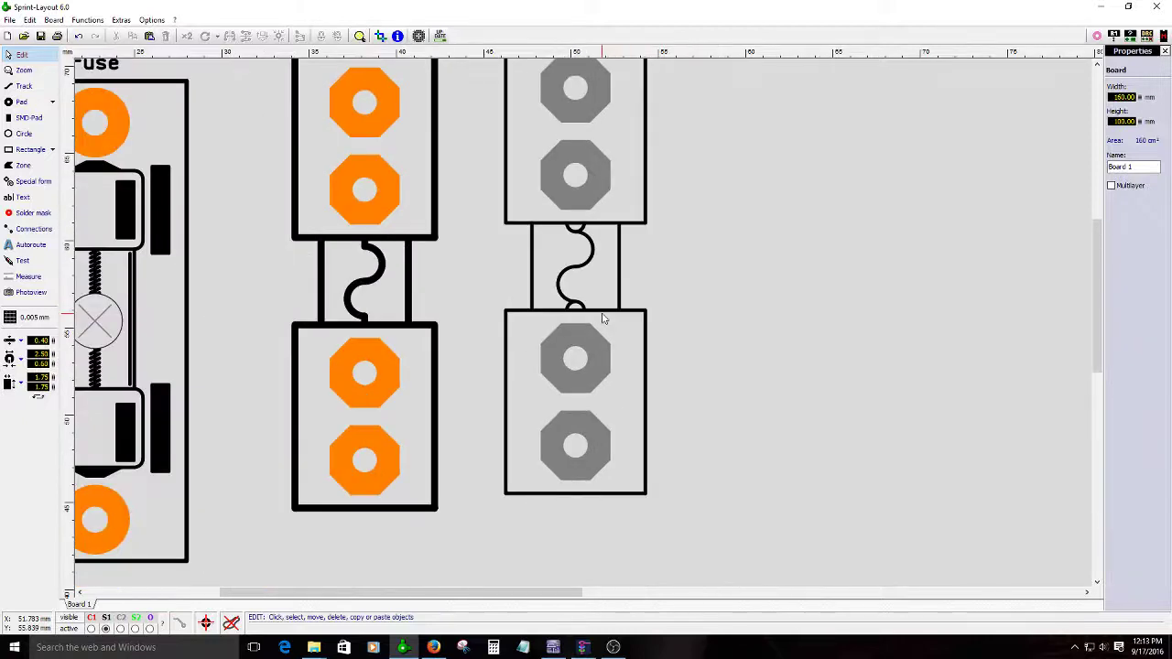
pyautogui.scroll(2, 611, 312)
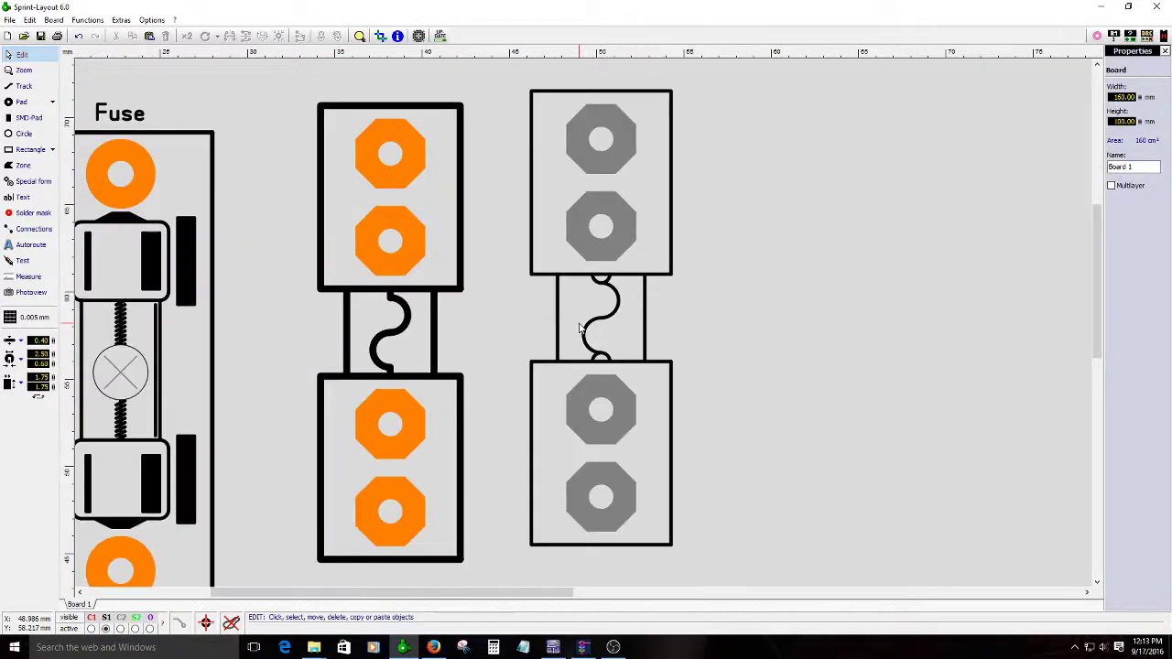
pyautogui.scroll(-1, 499, 101)
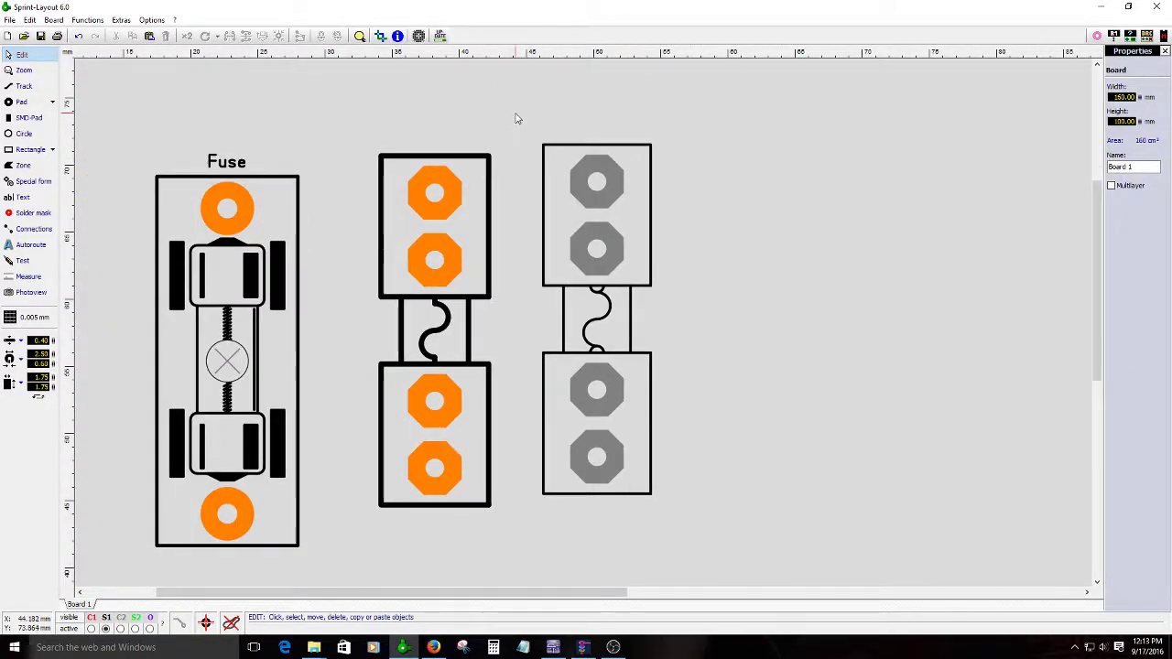
pyautogui.moveTo(519, 122)
pyautogui.mouseDown()
pyautogui.moveTo(537, 431)
pyautogui.moveTo(670, 533)
pyautogui.moveTo(700, 524)
pyautogui.mouseUp()
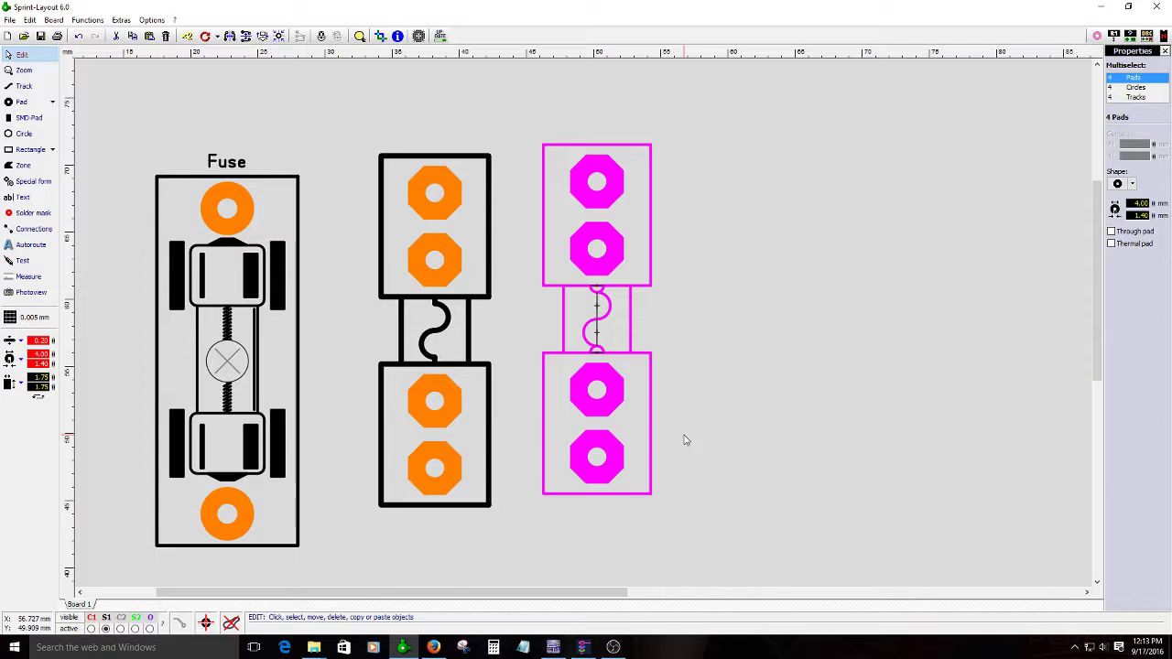
pyautogui.scroll(3, 590, 275)
pyautogui.scroll(-1, 583, 325)
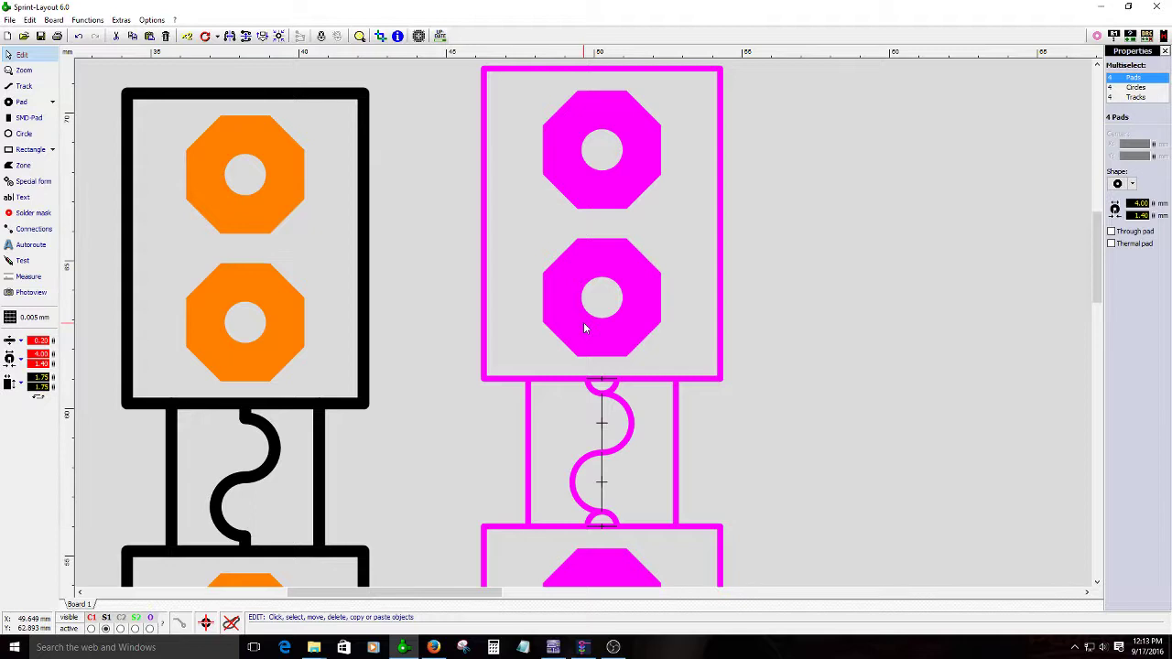
# - Build the selected parts into a group and move it slightly up and right
pyautogui.rightClick(584, 327)
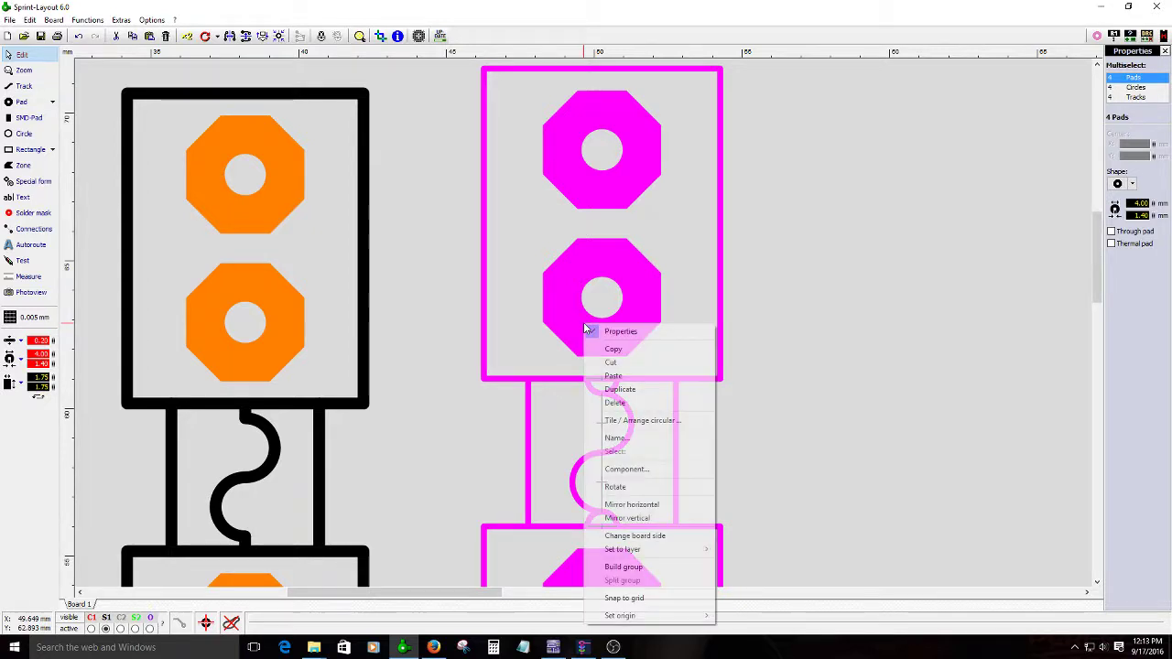
pyautogui.click(647, 569)
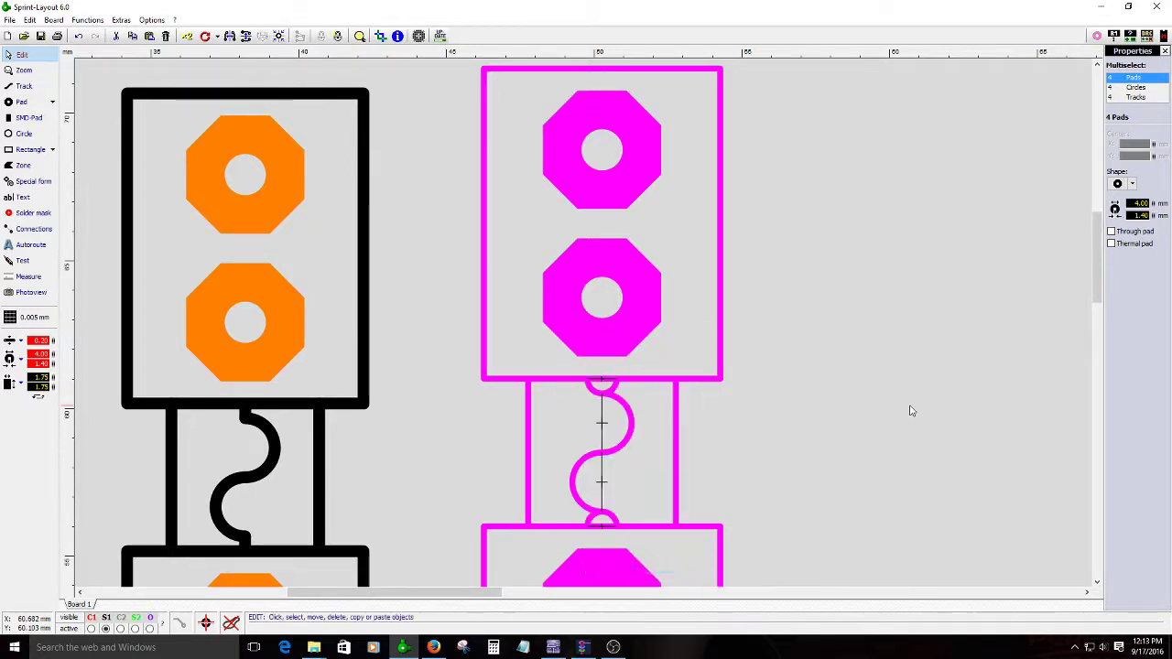
pyautogui.click(911, 409)
pyautogui.scroll(-2, 911, 408)
pyautogui.click(596, 316)
pyautogui.moveTo(596, 321); pyautogui.dragTo(684, 242)
# - Raise the footprint's track width from 0.20 to 0.60 mm
pyautogui.scroll(2, 585, 327)
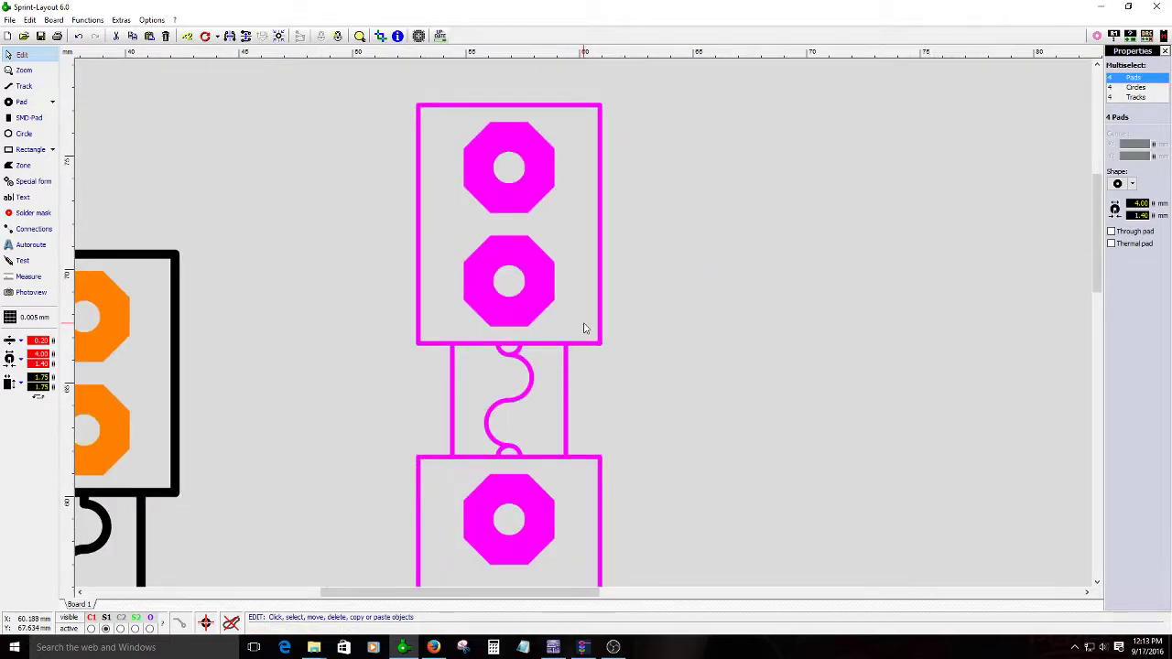
pyautogui.scroll(2, 584, 328)
pyautogui.scroll(-2, 584, 327)
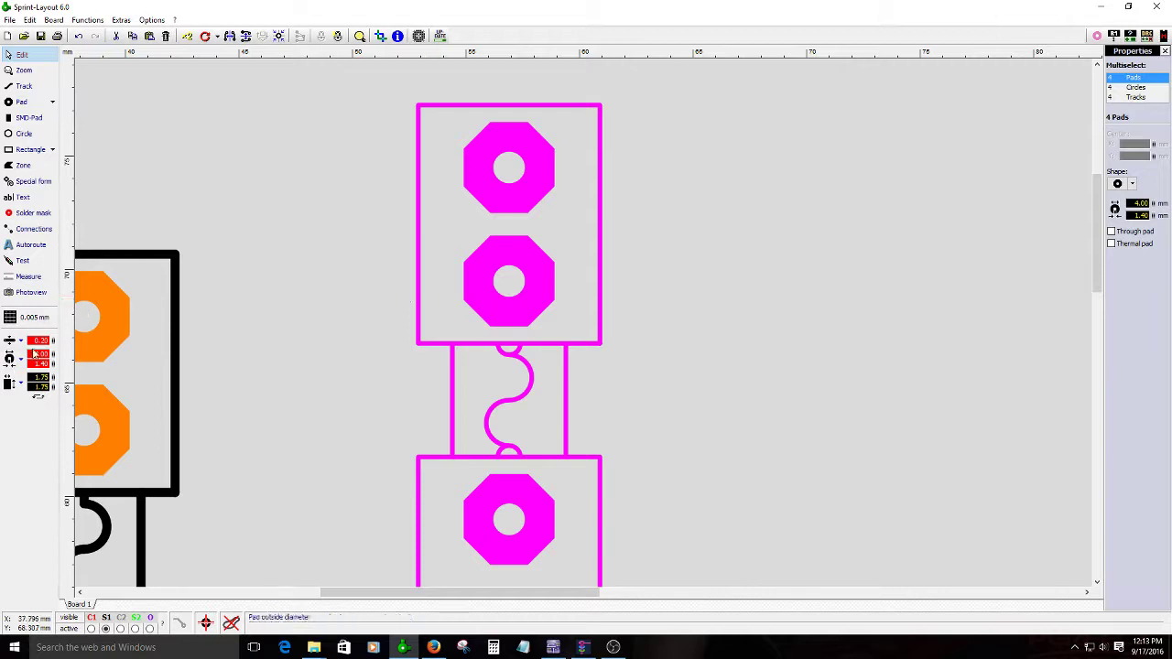
pyautogui.moveTo(53, 340); pyautogui.dragTo(104, 332)
pyautogui.click(702, 324)
pyautogui.scroll(-2, 640, 327)
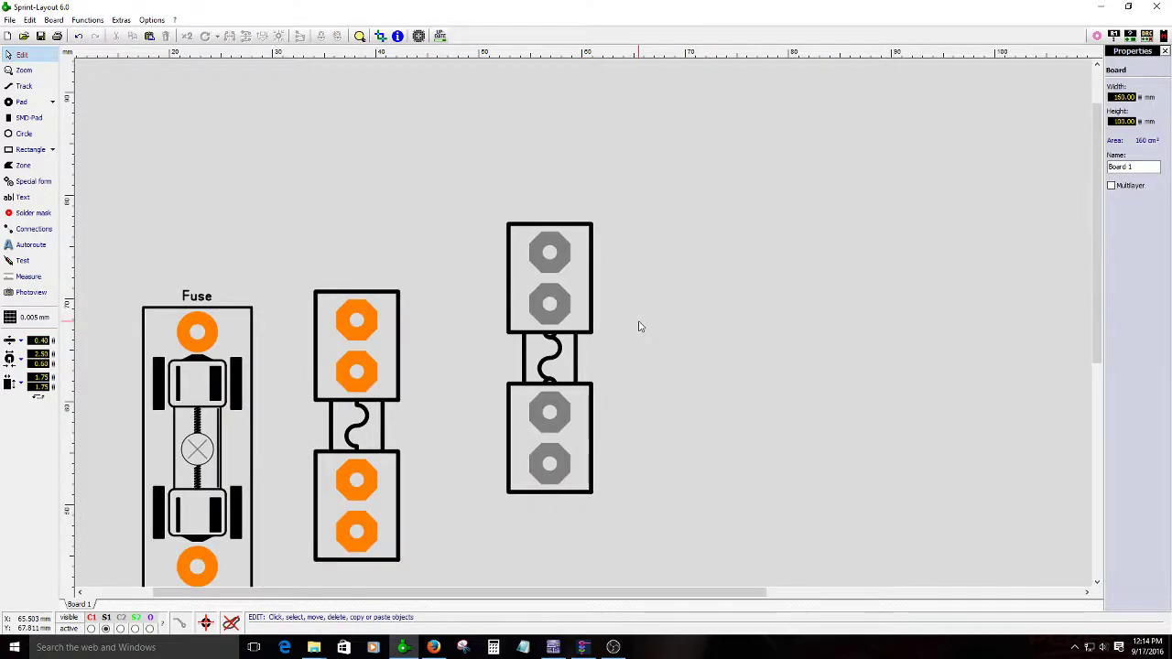
# - Make the right-hand fuse clip's pads through-pads in Properties
pyautogui.click(548, 323)
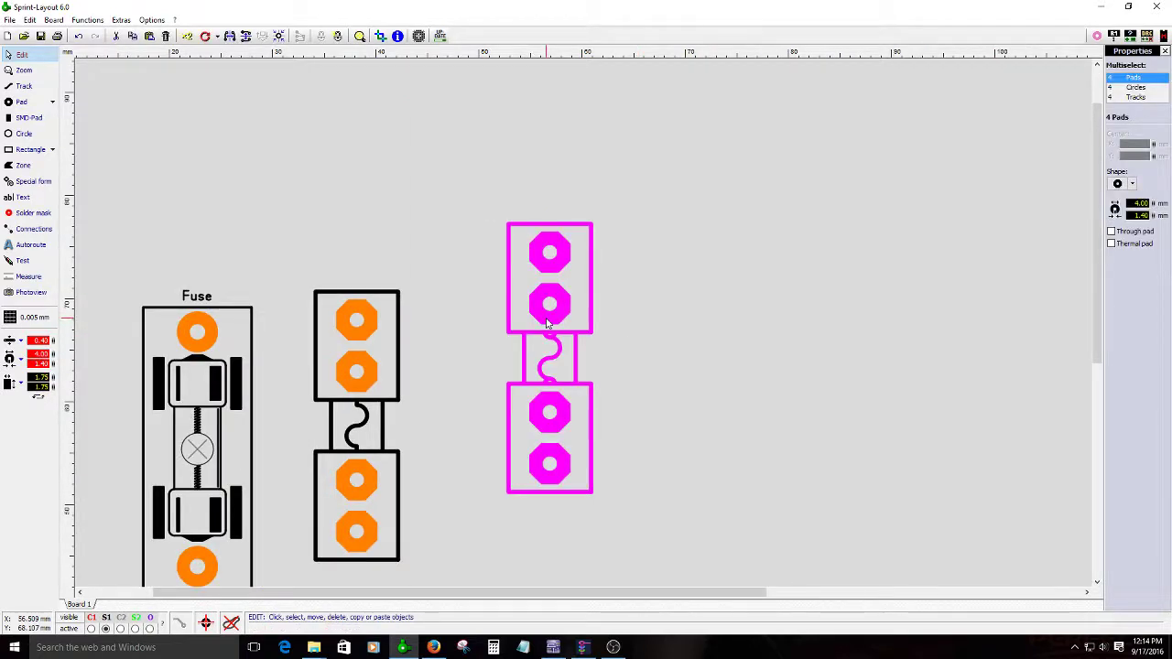
pyautogui.click(680, 333)
pyautogui.scroll(2, 584, 328)
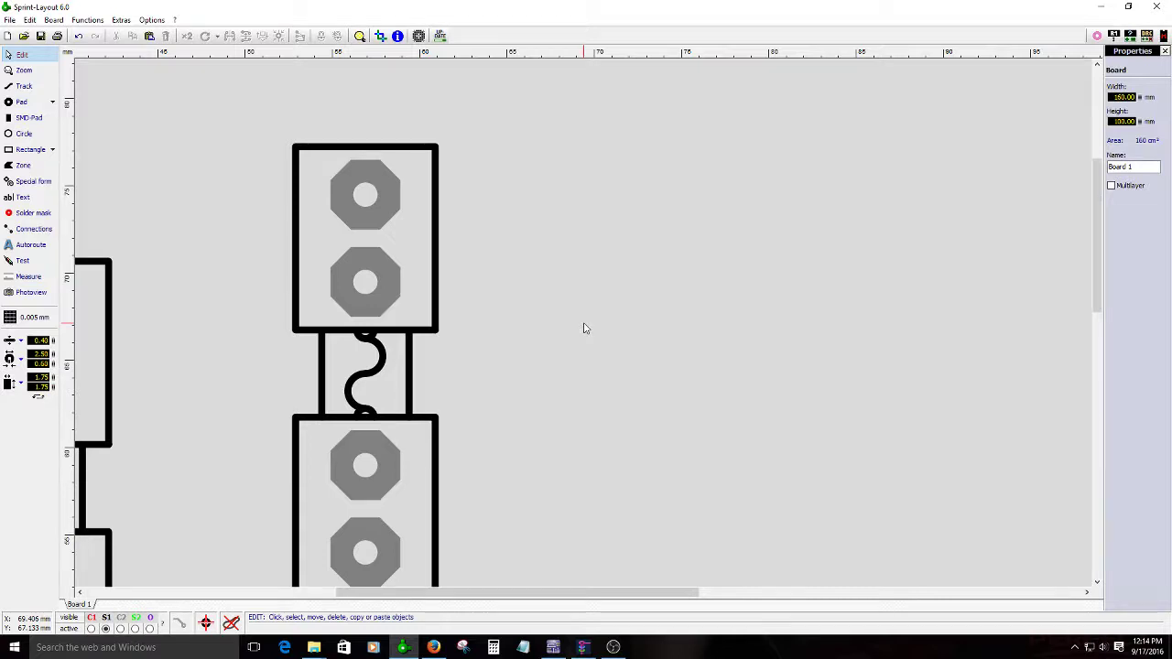
pyautogui.click(400, 287)
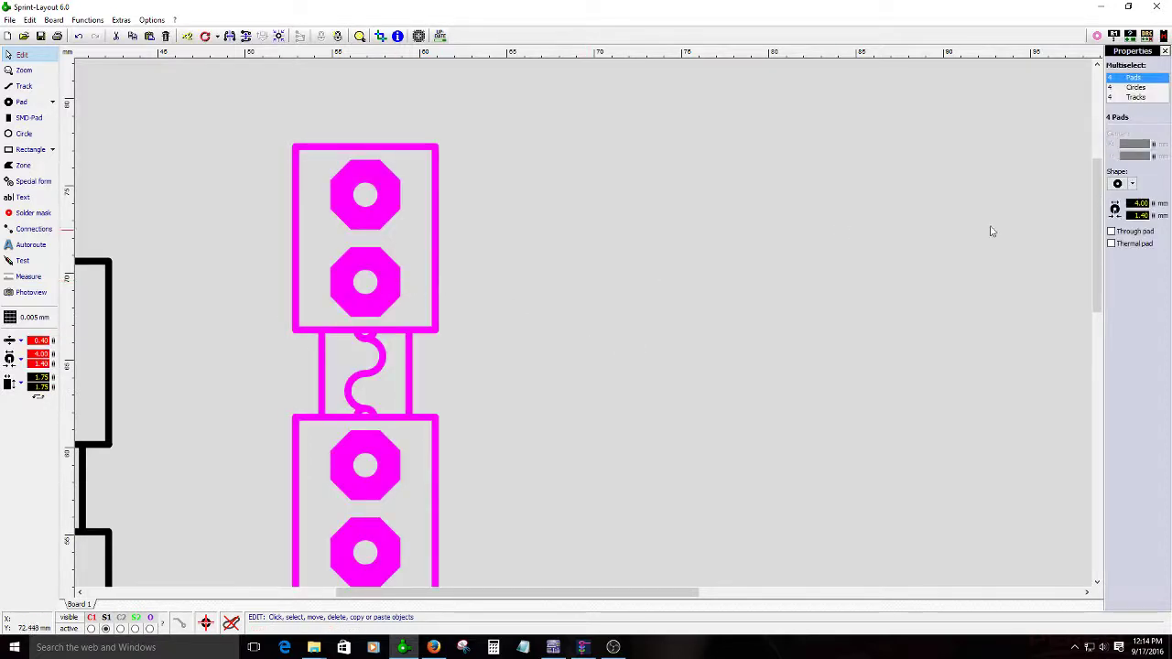
pyautogui.click(1111, 232)
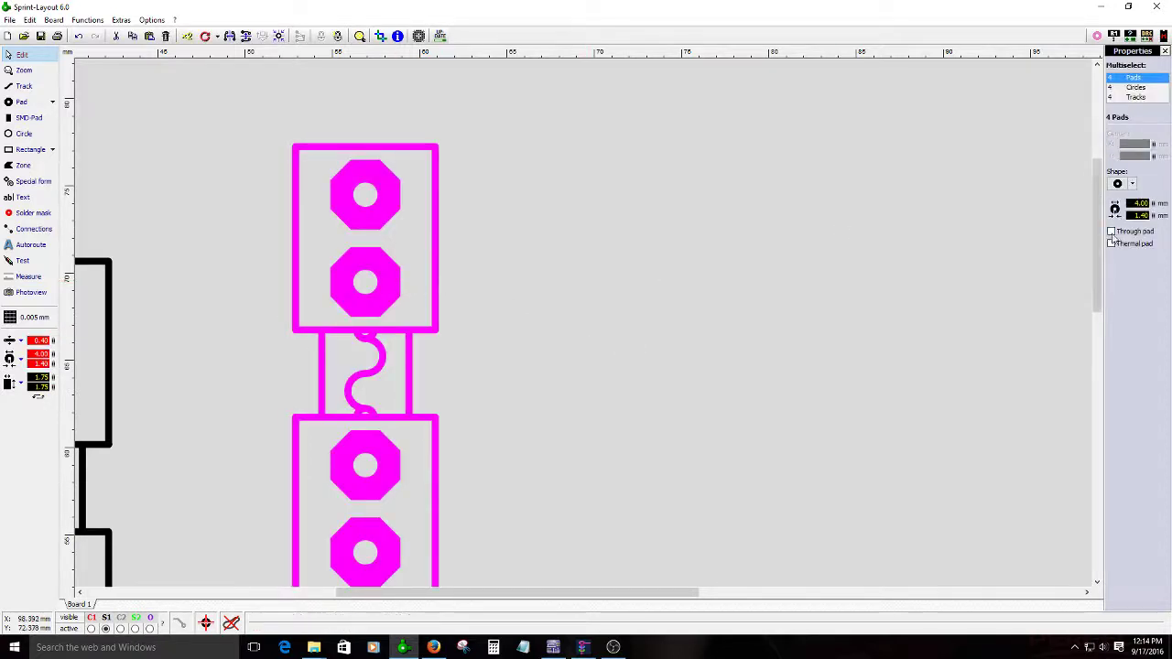
pyautogui.click(760, 320)
pyautogui.scroll(-1, 382, 329)
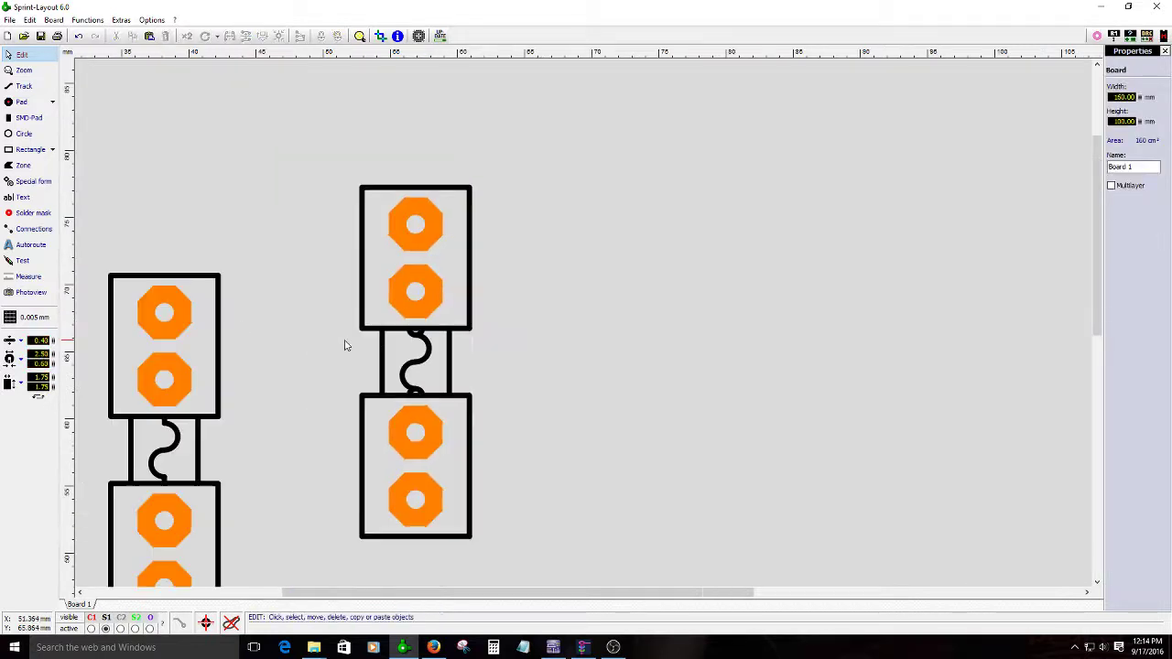
# - Inspect the board in Photoview, then return to Edit and reselect the footprint
pyautogui.click(41, 297)
pyautogui.scroll(1, 214, 316)
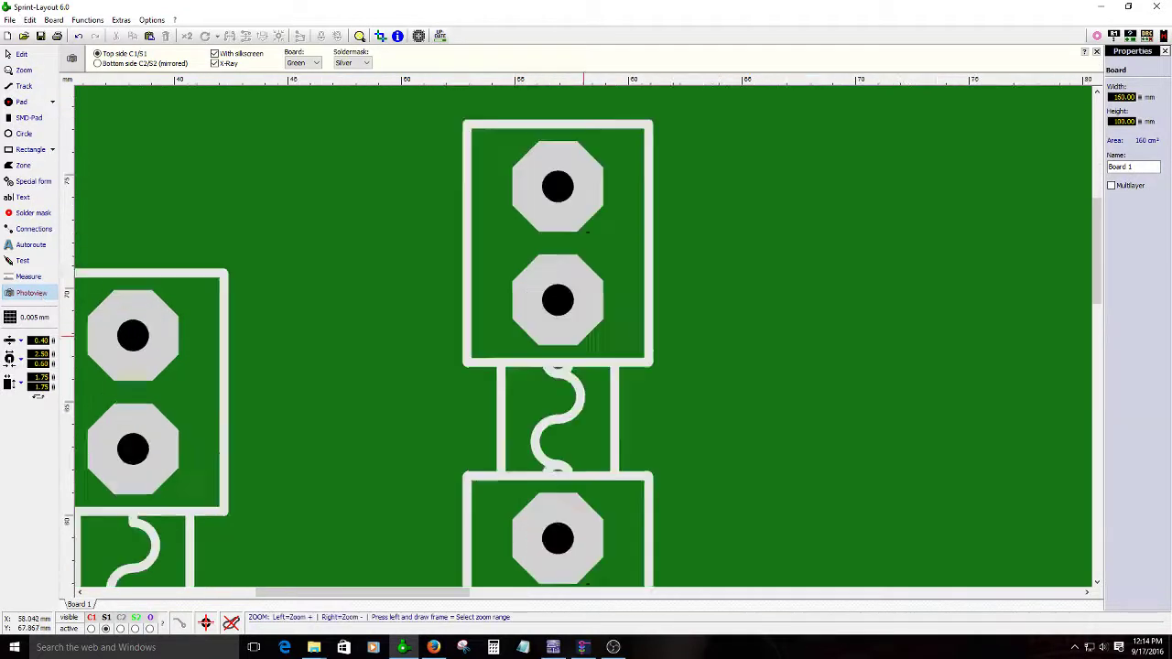
pyautogui.scroll(2, 587, 340)
pyautogui.scroll(-1, 618, 309)
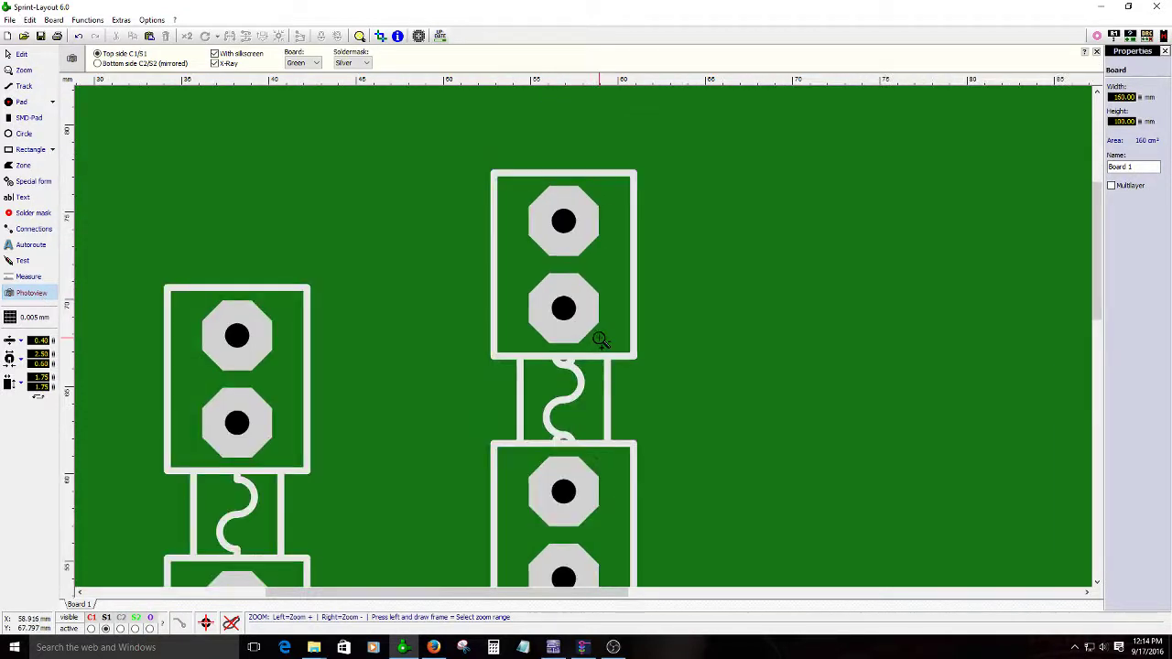
pyautogui.scroll(1, 582, 275)
pyautogui.scroll(1, 586, 341)
pyautogui.click(21, 54)
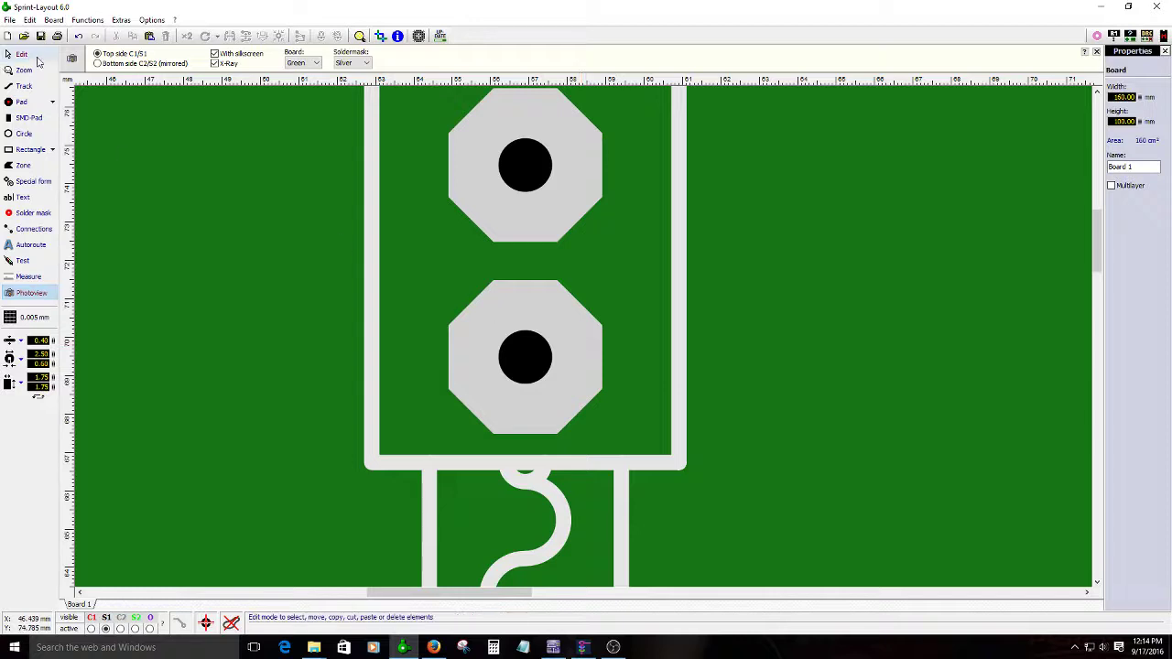
pyautogui.scroll(-3, 644, 351)
pyautogui.click(538, 330)
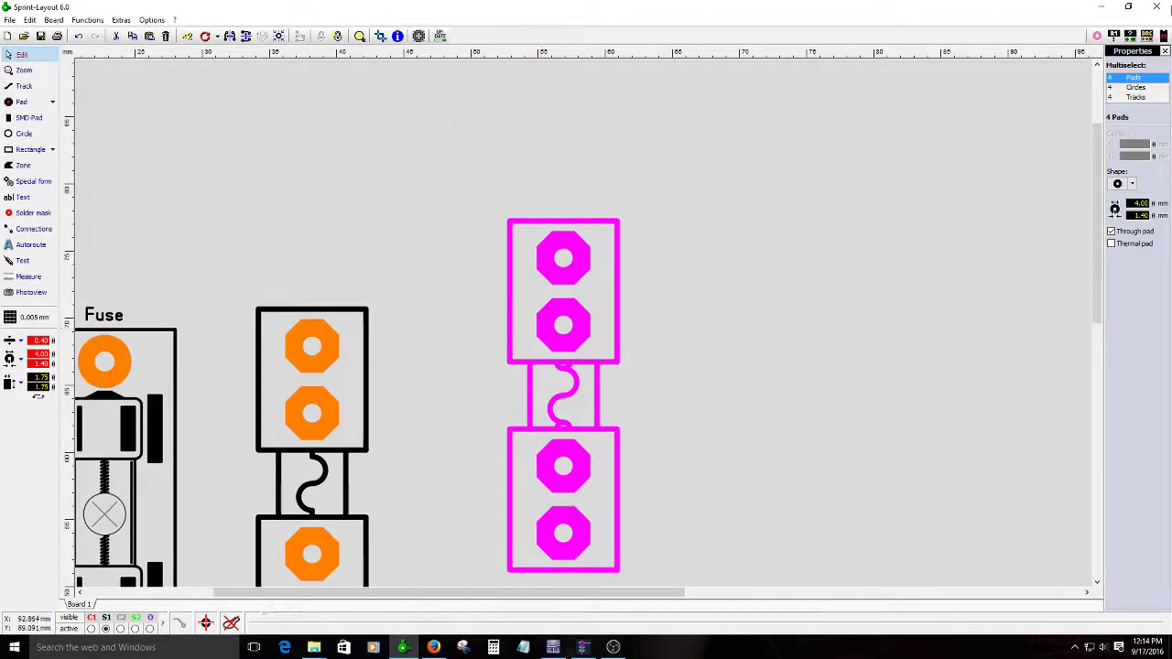
# - Save the selected footprint to the macro library as '1-1 fuse clipt test'
pyautogui.click(1164, 36)
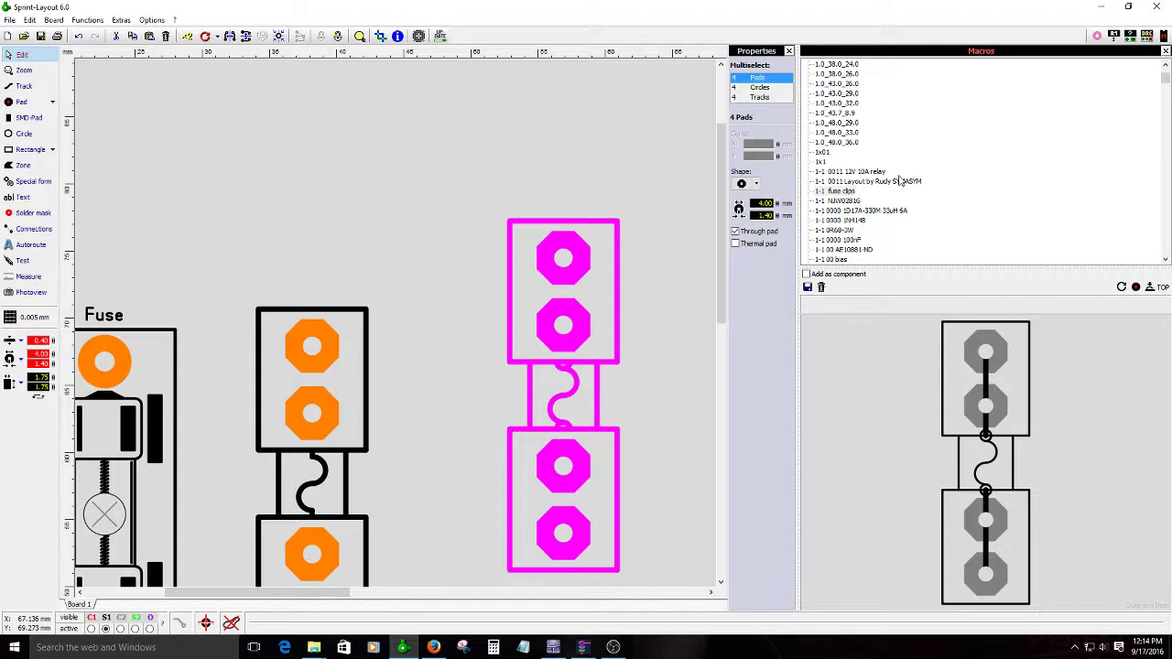
pyautogui.click(807, 287)
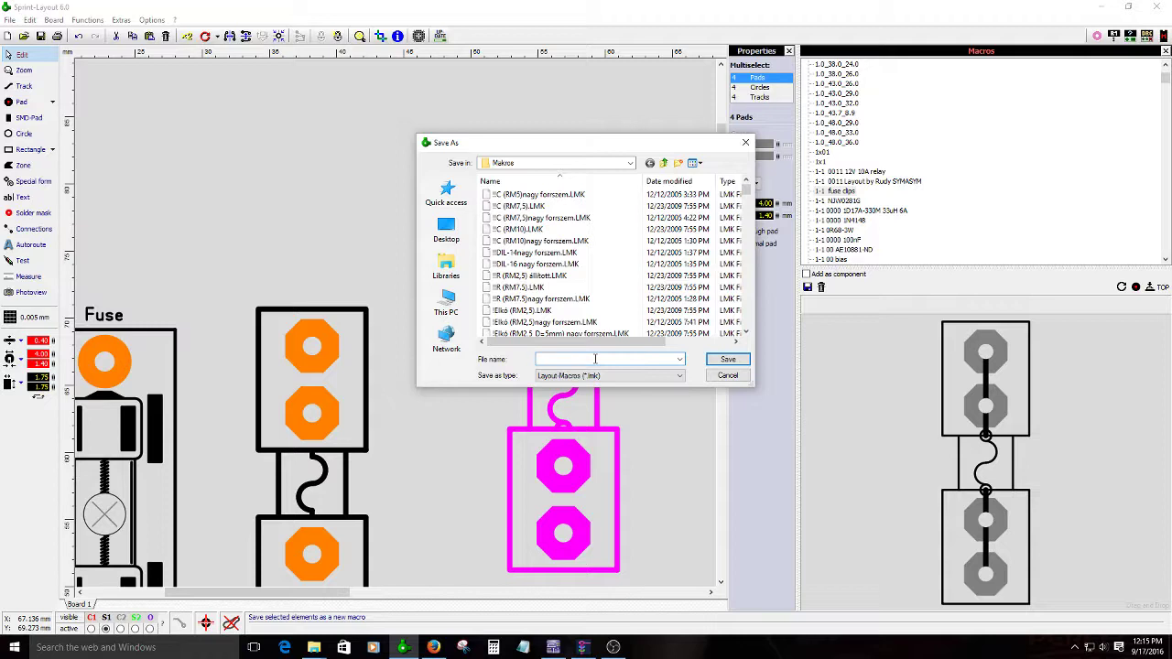
pyautogui.write('1')
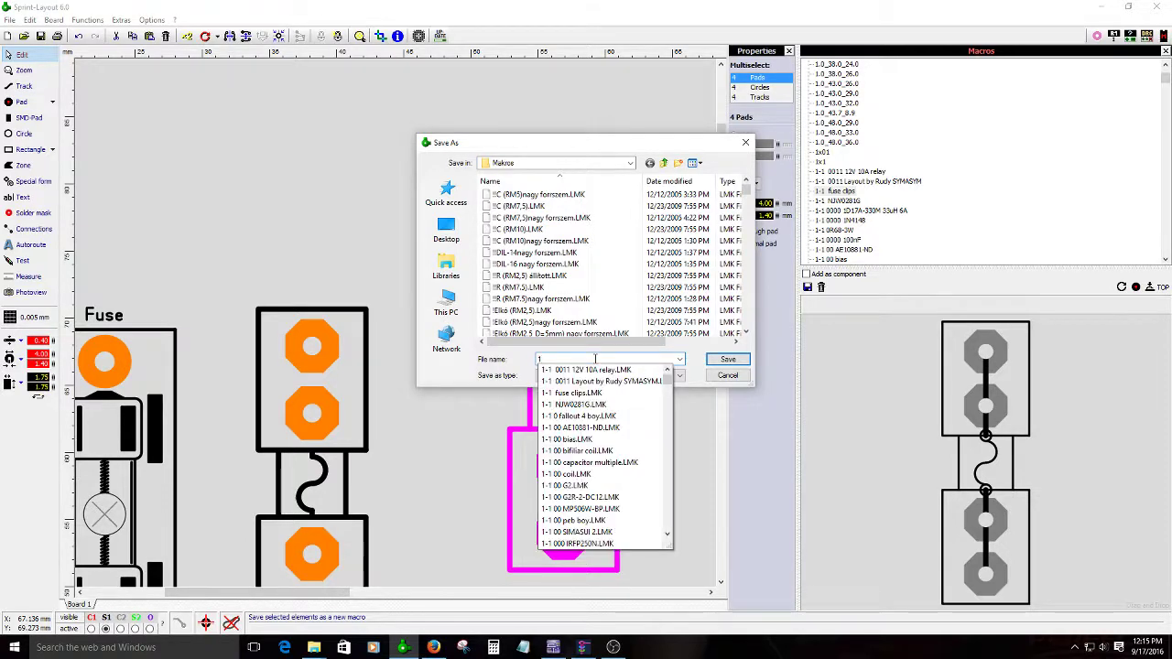
pyautogui.write('f')
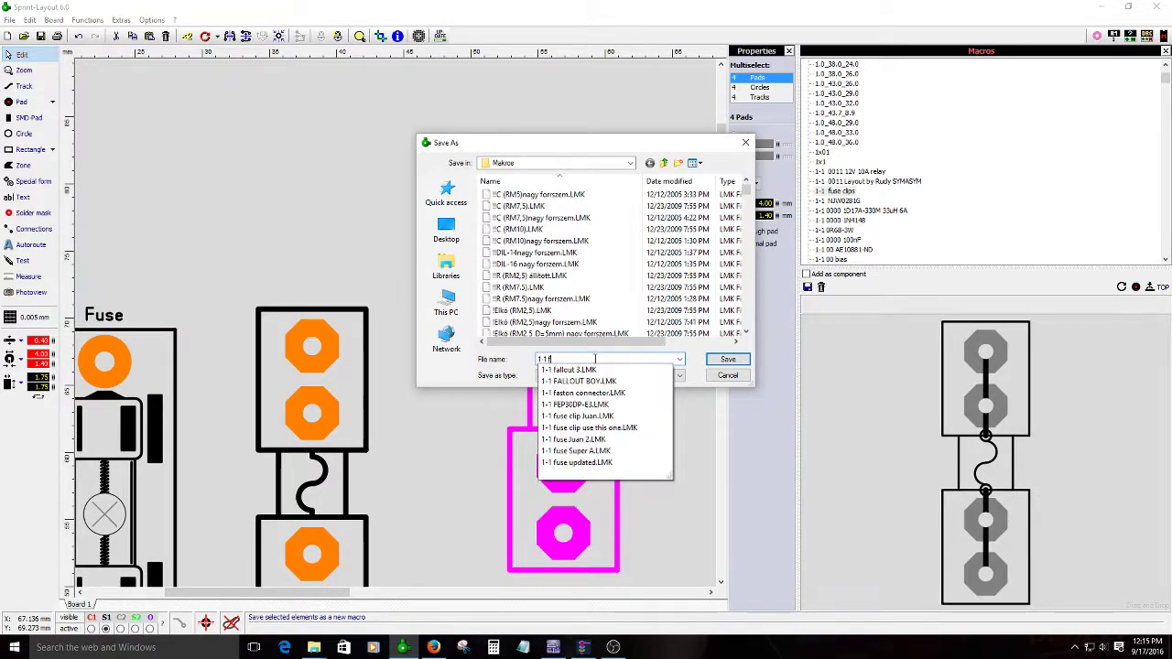
pyautogui.write('use clipt test')
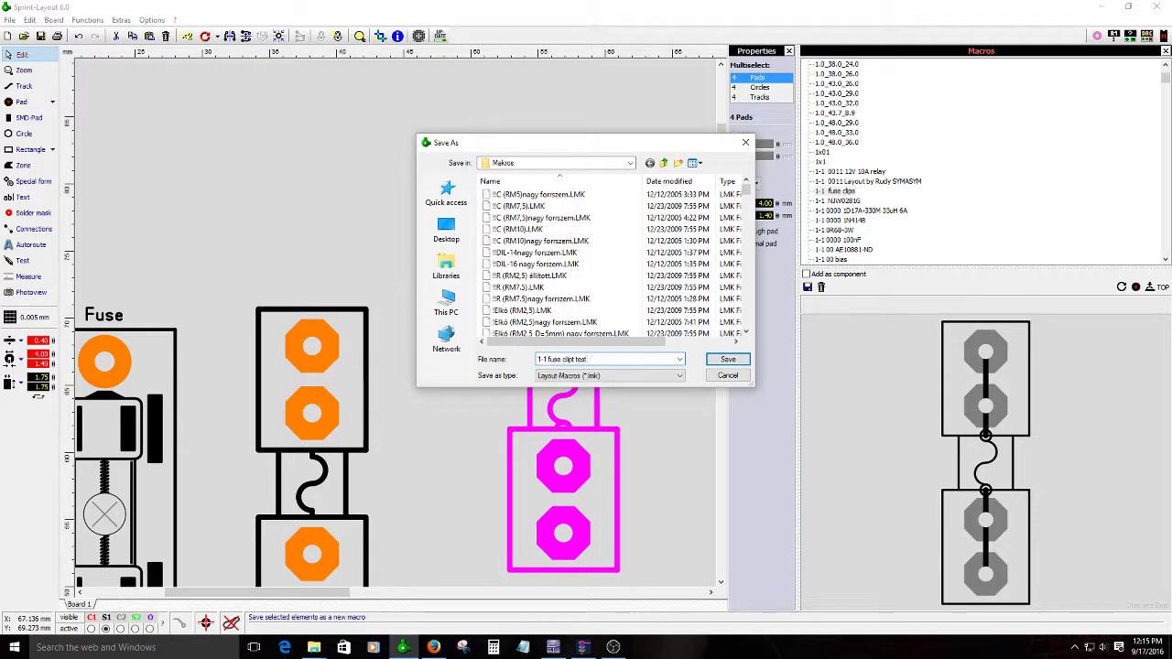
pyautogui.click(724, 358)
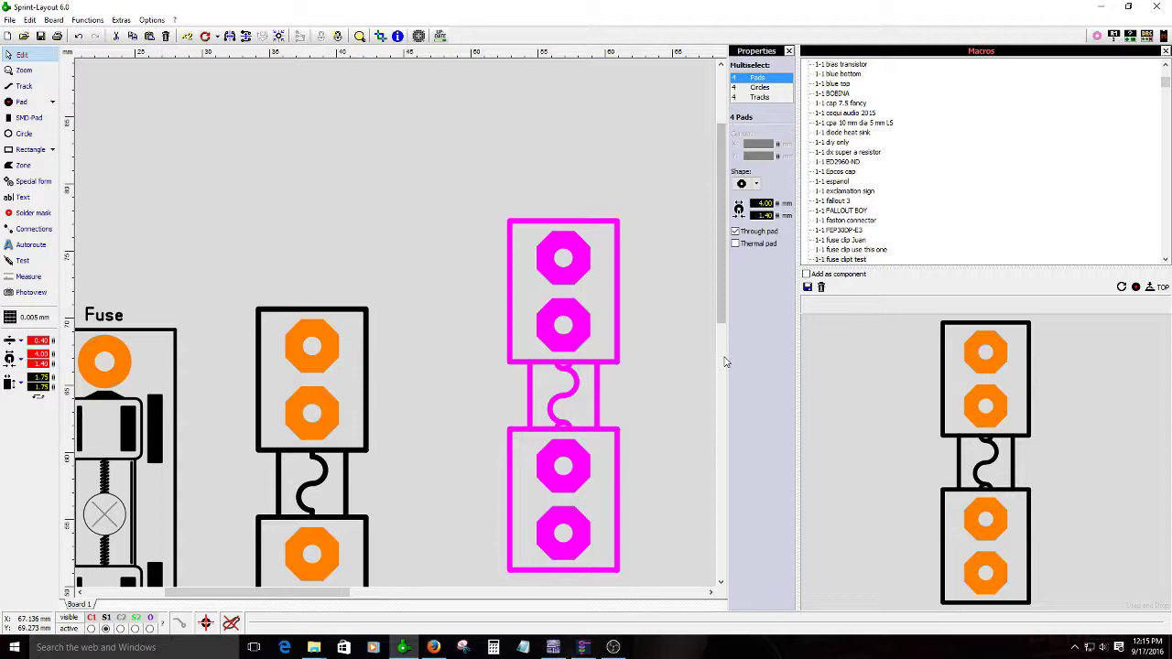
# - Delete the three fuse-clip footprints from the board
pyautogui.scroll(-4, 511, 229)
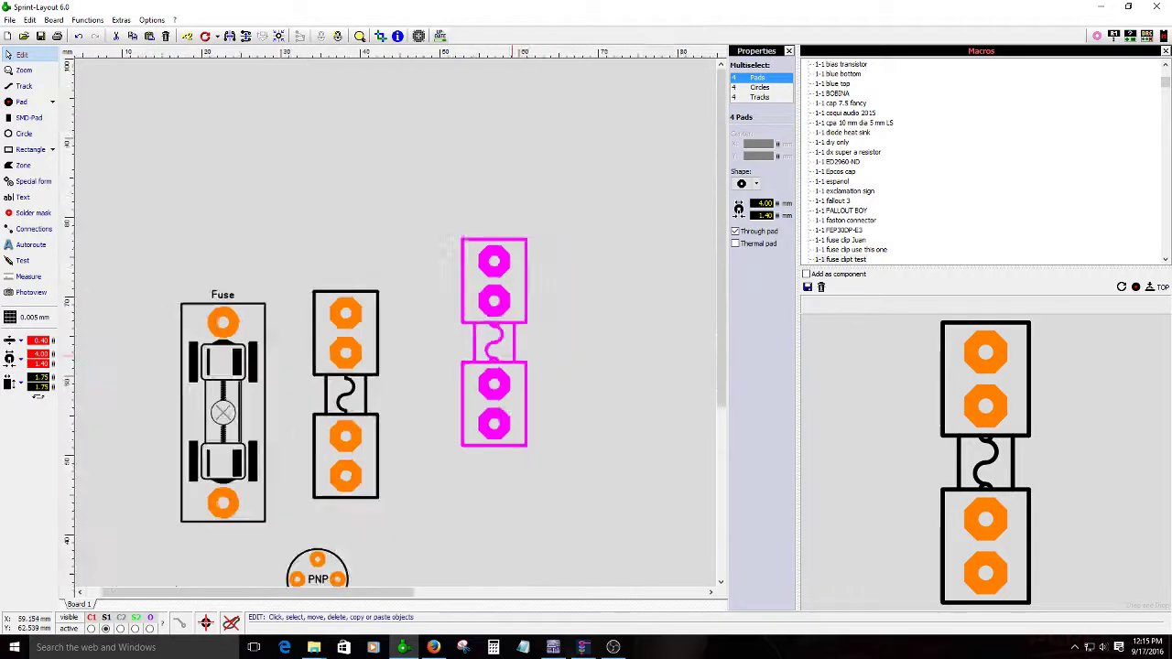
pyautogui.moveTo(539, 256); pyautogui.dragTo(214, 325)
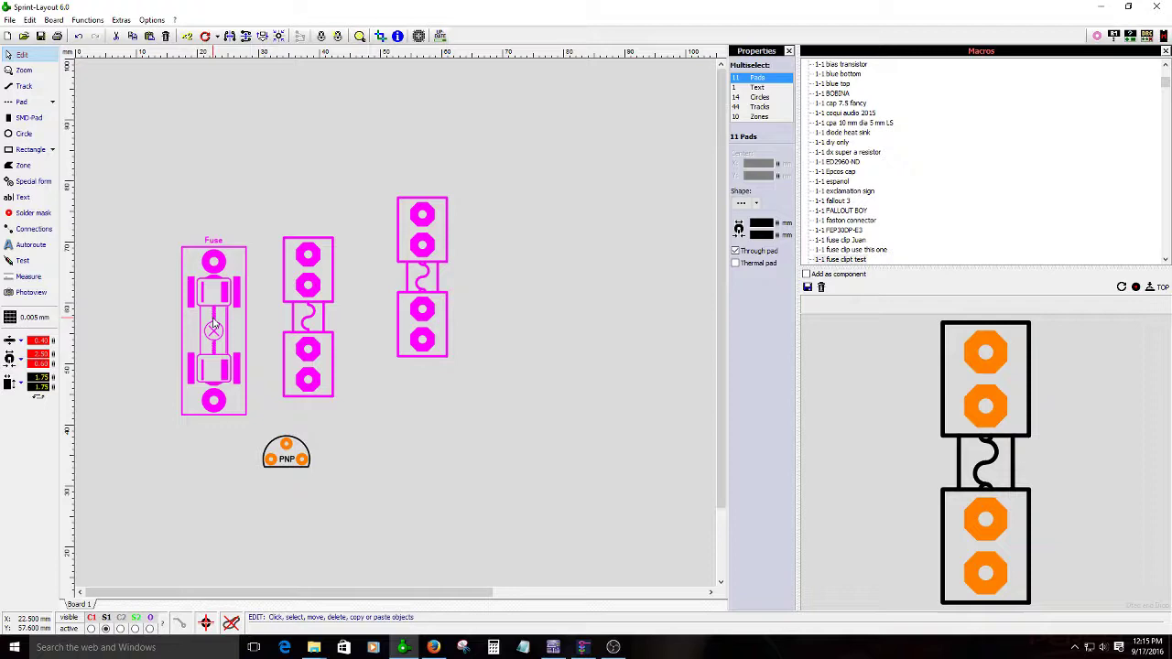
pyautogui.press('Delete')
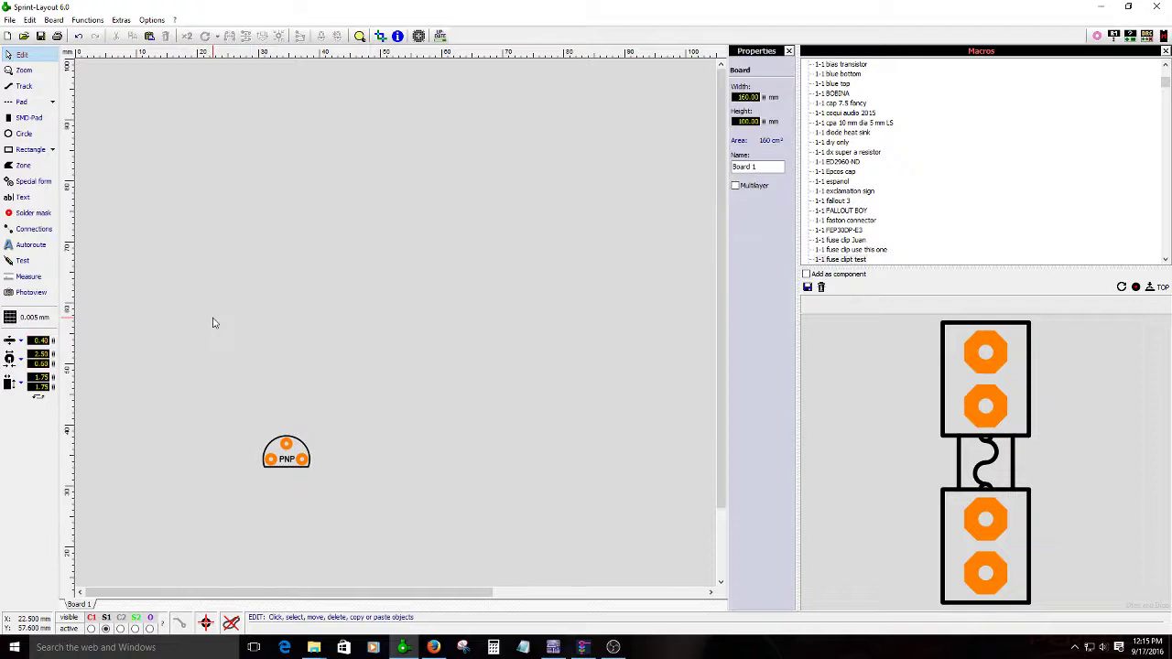
# - Place the '1-1 fuse clipt test' macro on the board
pyautogui.click(852, 260)
pyautogui.moveTo(840, 270); pyautogui.dragTo(371, 174)
pyautogui.scroll(2, 454, 156)
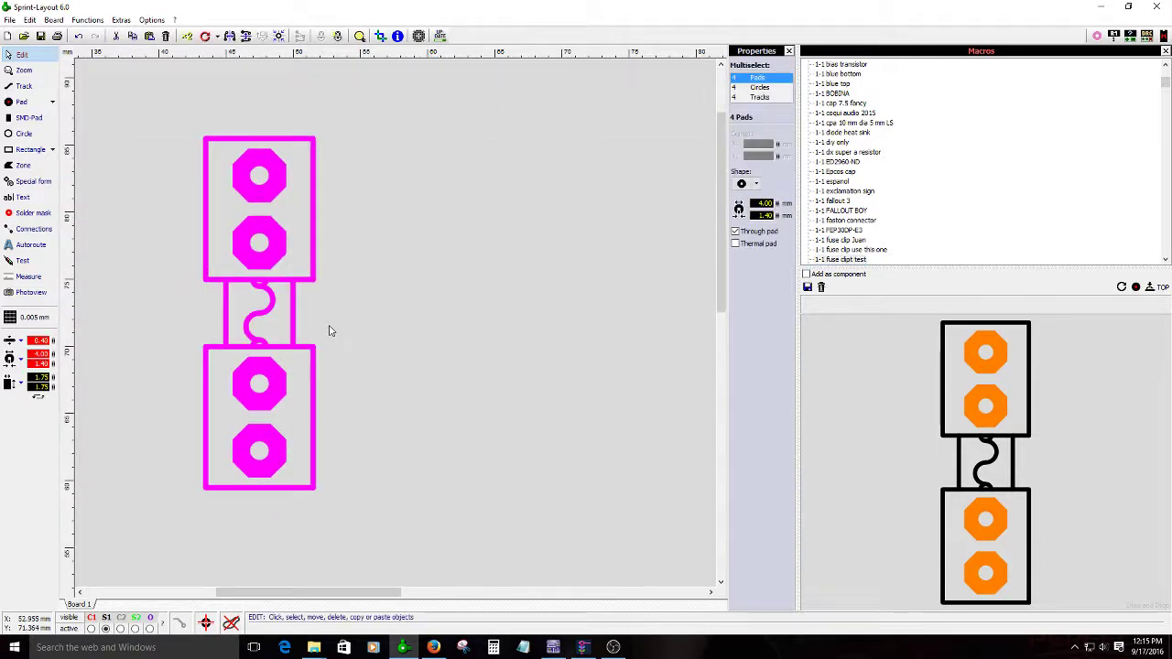
pyautogui.moveTo(280, 246)
pyautogui.mouseDown()
pyautogui.moveTo(267, 255)
pyautogui.moveTo(278, 215)
pyautogui.moveTo(275, 248)
pyautogui.moveTo(294, 248)
pyautogui.mouseUp()
pyautogui.click(335, 269)
# - Duplicate the fuse footprint and spread the two copies apart
pyautogui.rightClick(294, 247)
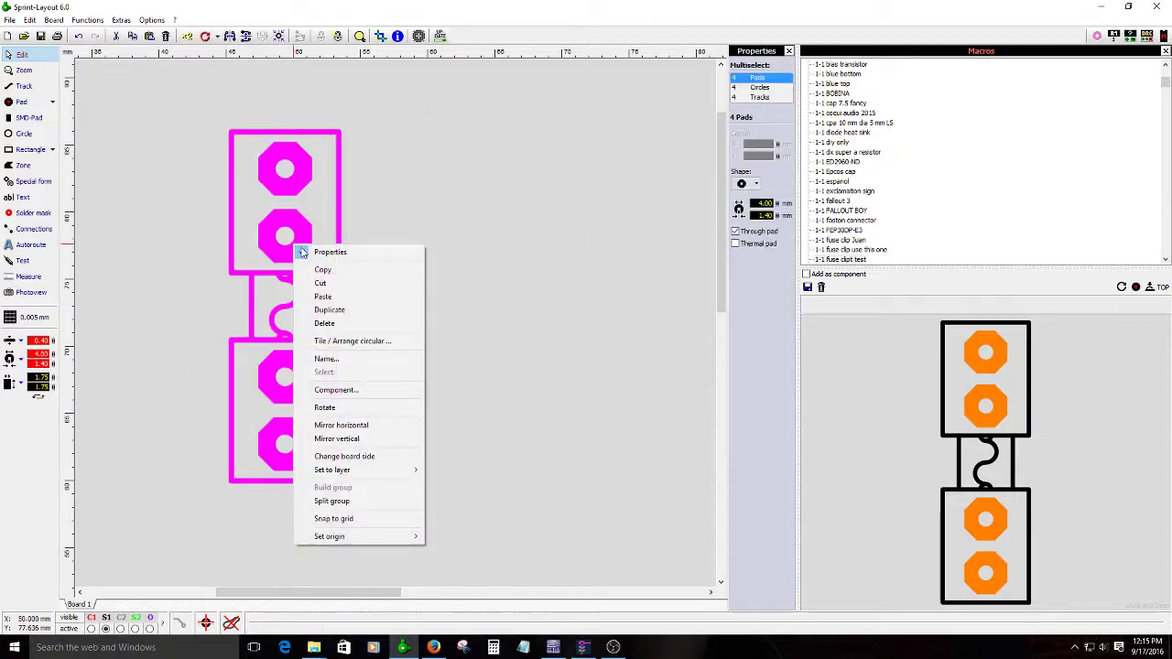
pyautogui.click(353, 310)
pyautogui.click(459, 186)
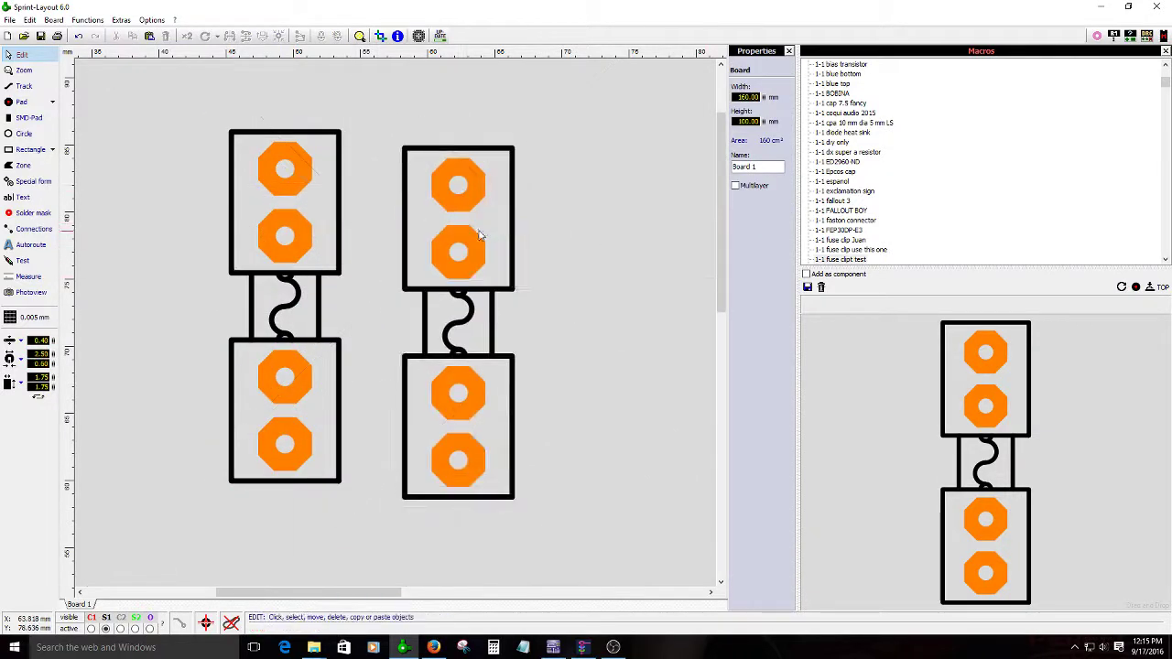
pyautogui.scroll(-3, 354, 157)
pyautogui.moveTo(310, 146); pyautogui.dragTo(183, 190)
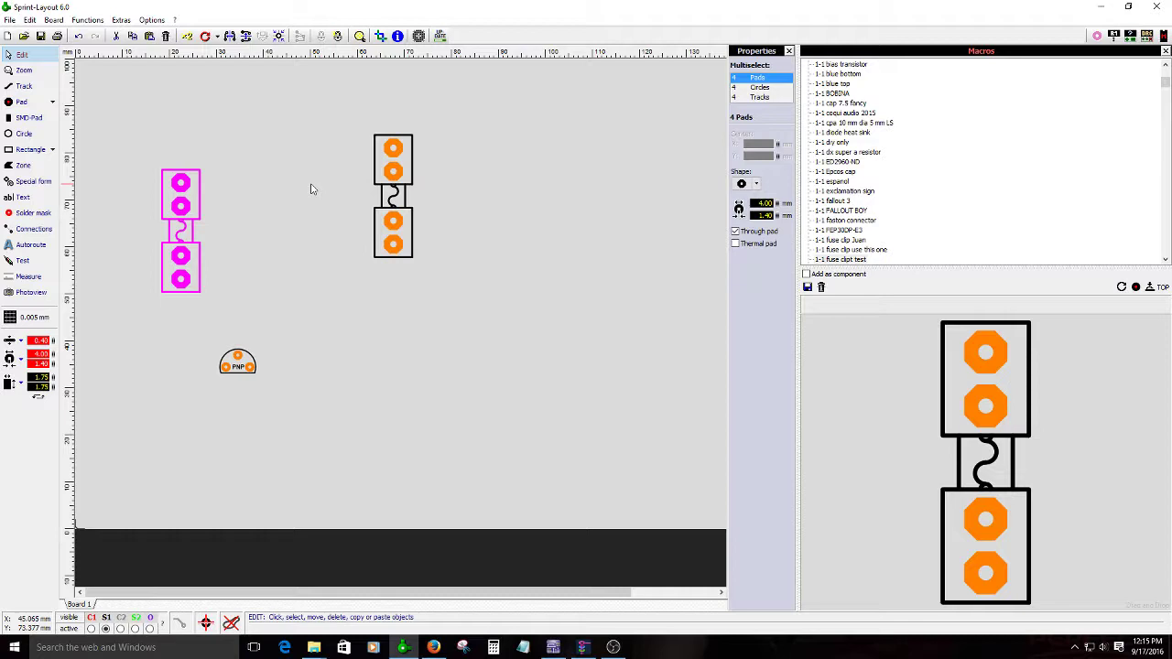
pyautogui.moveTo(399, 162); pyautogui.dragTo(424, 198)
pyautogui.click(578, 234)
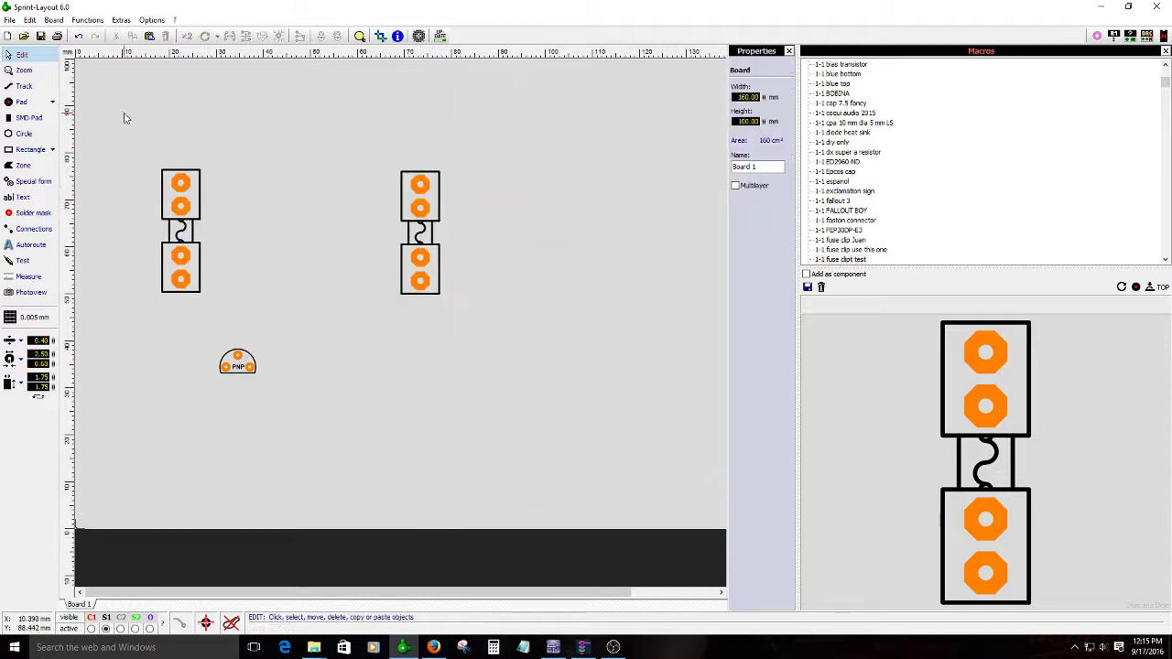
# - Frame-select every part on the board and delete them all
pyautogui.moveTo(122, 115); pyautogui.dragTo(573, 403)
pyautogui.moveTo(552, 126); pyautogui.dragTo(144, 406)
pyautogui.press('Delete')
# - Step through the fuse macros and place 'fuse updated' on the board
pyautogui.click(841, 230)
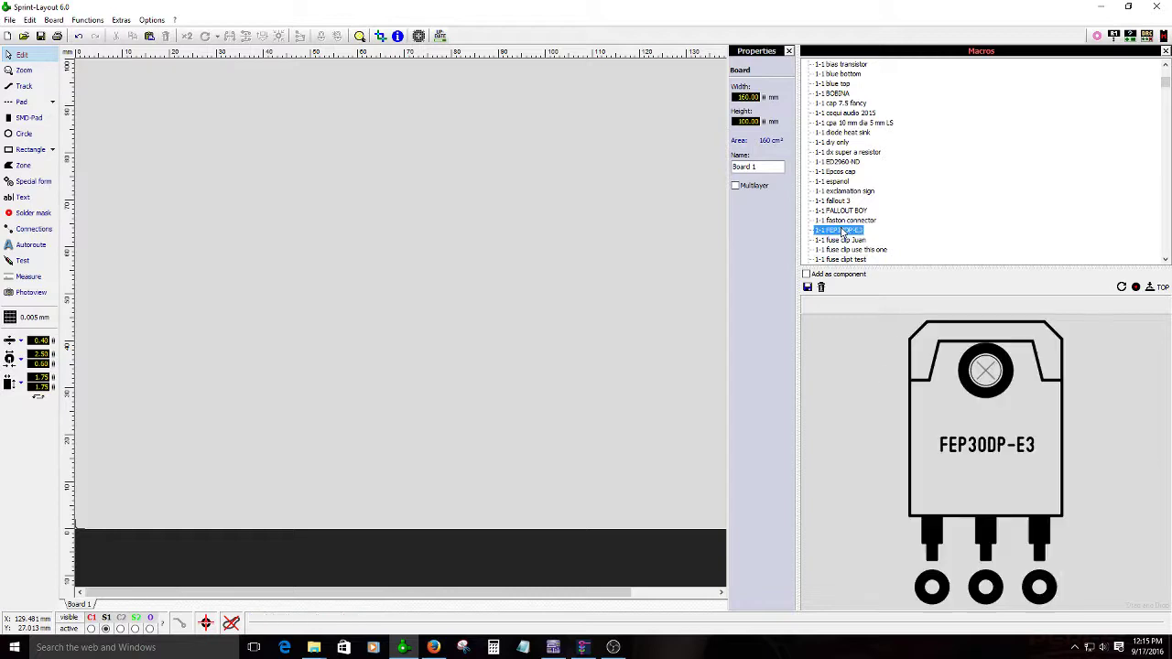
pyautogui.press('Down')
pyautogui.press('Down')
pyautogui.press('Down')
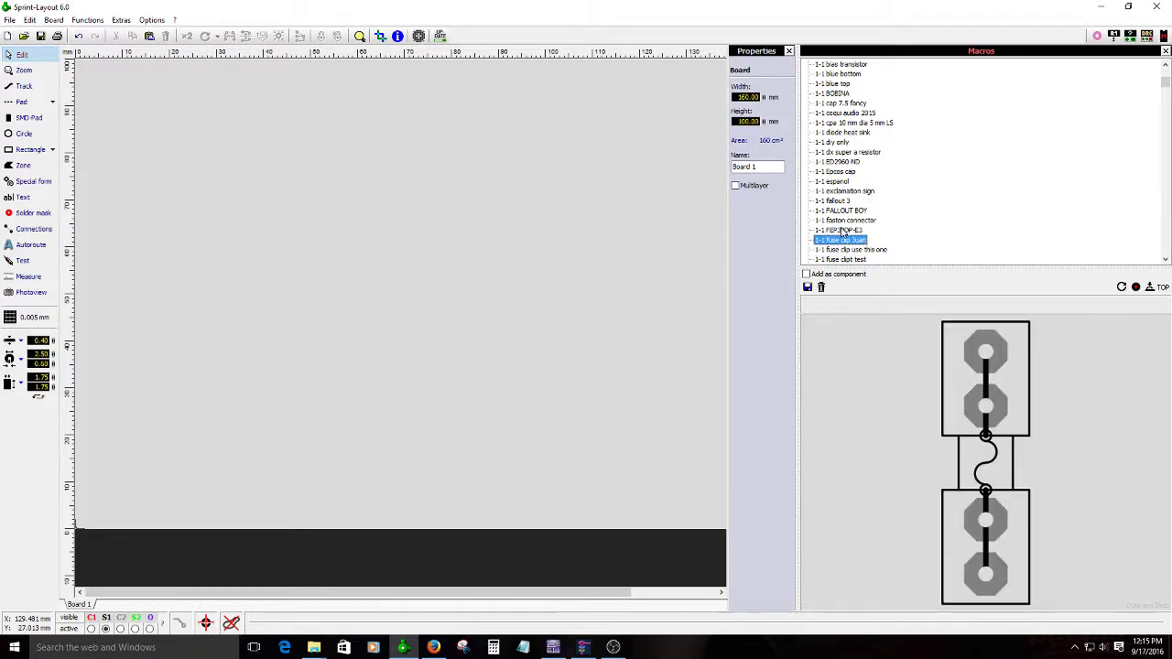
pyautogui.press('Down')
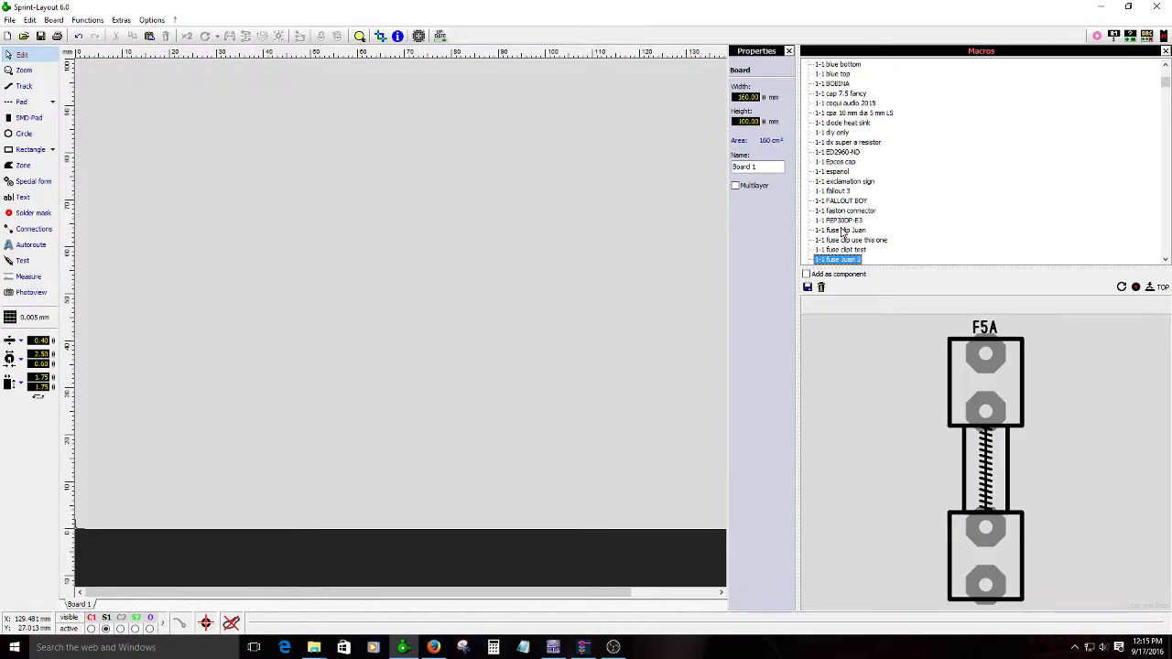
pyautogui.press('Down')
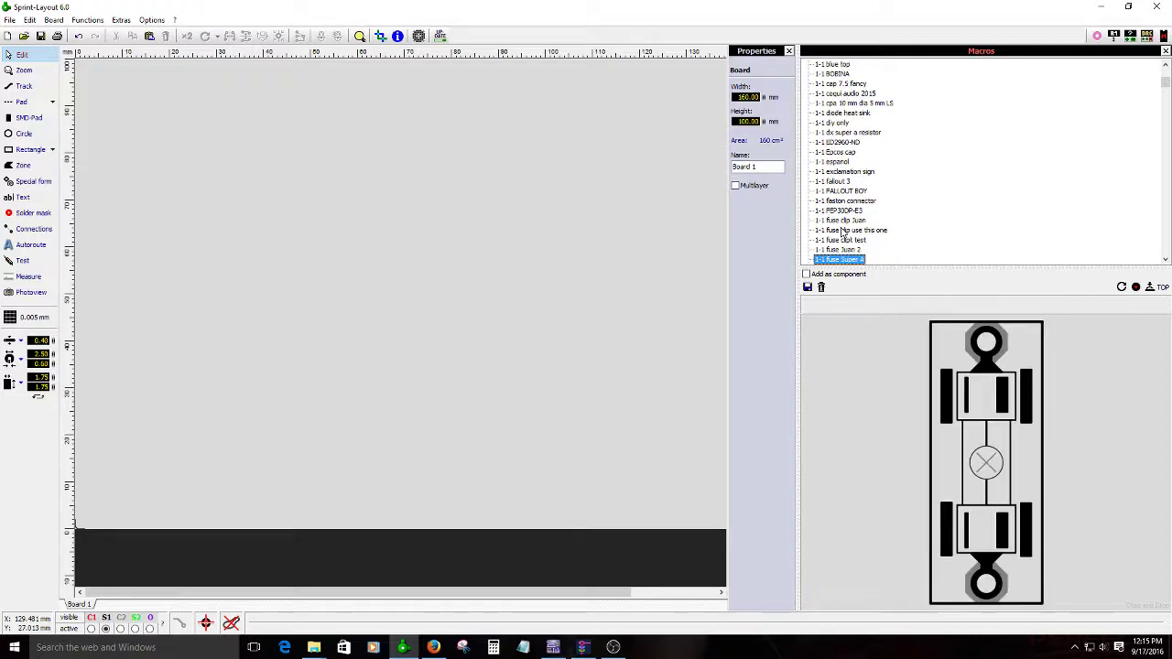
pyautogui.press('Down')
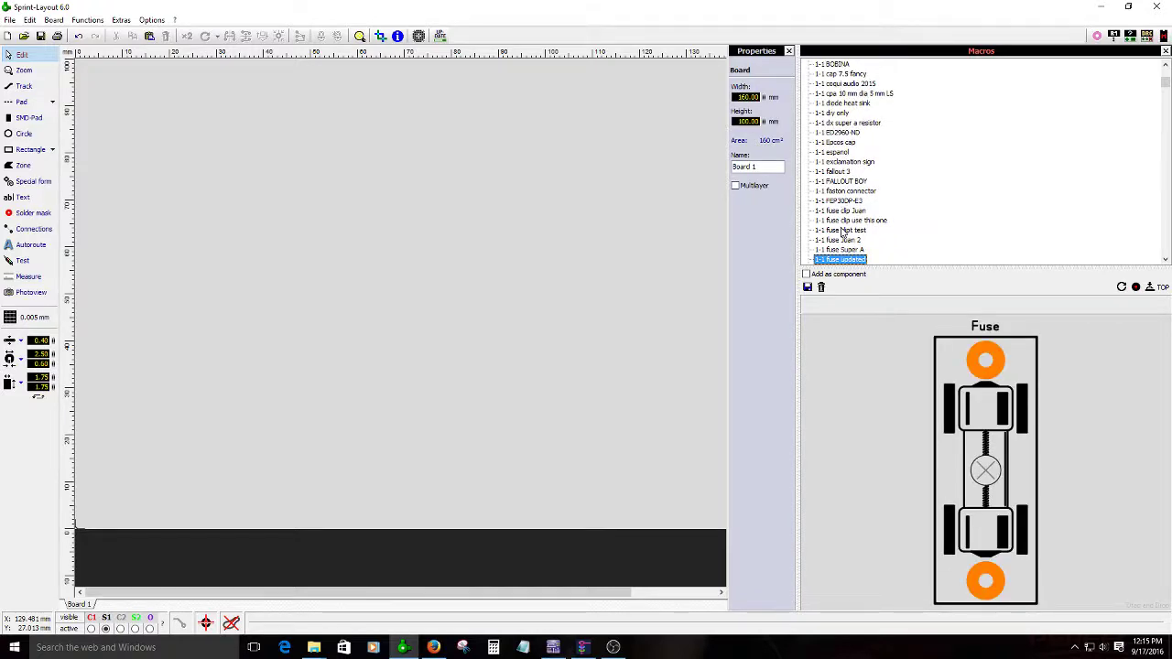
pyautogui.moveTo(840, 263); pyautogui.dragTo(274, 252)
pyautogui.scroll(2, 316, 243)
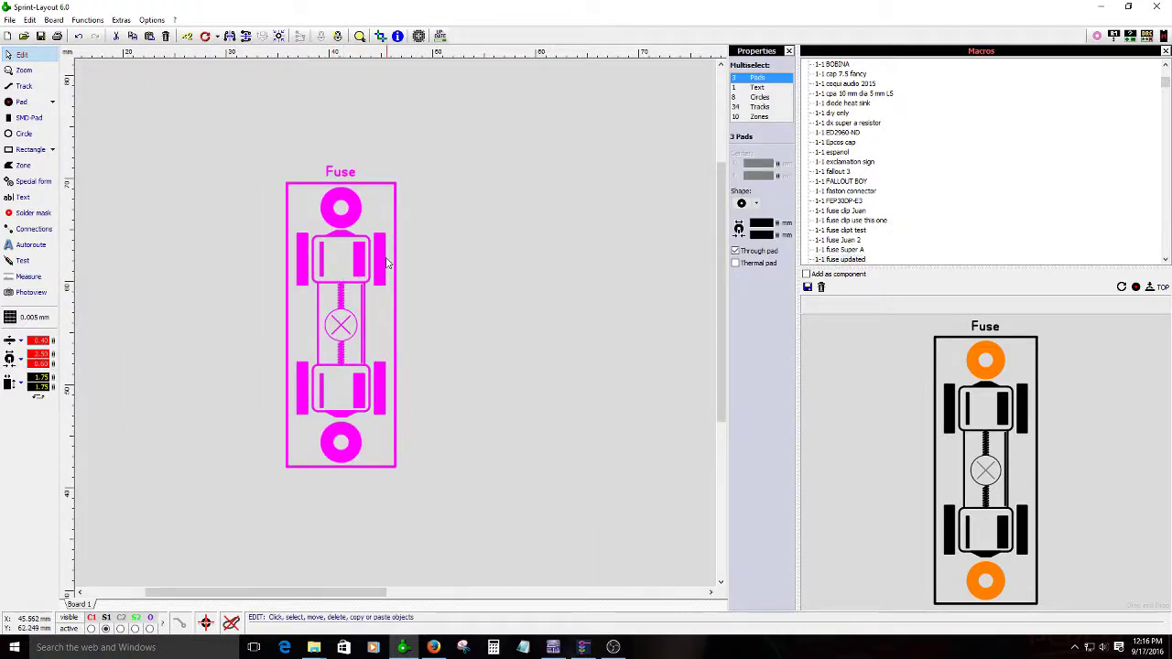
# - Browse the macro list past HEAT SINK AND TRAN, honey badger v1.5 and IRFP9240
pyautogui.click(850, 249)
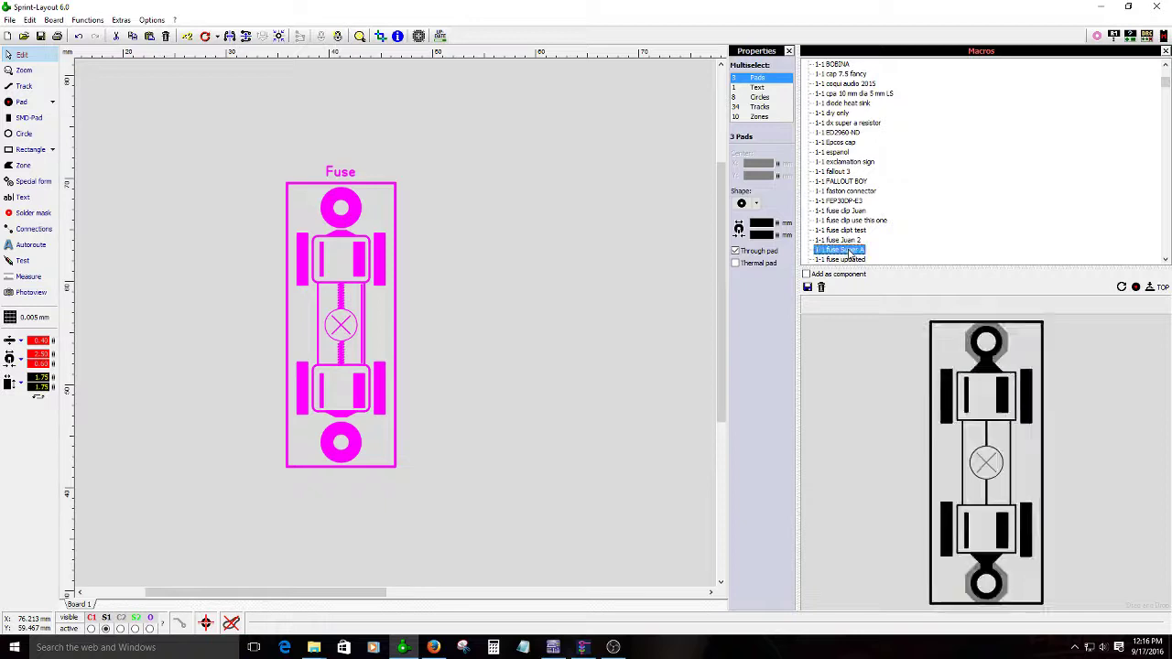
pyautogui.press('Down')
pyautogui.press('Down')
pyautogui.press('Down')
pyautogui.press('Down')
pyautogui.press('Down')
pyautogui.press('Down')
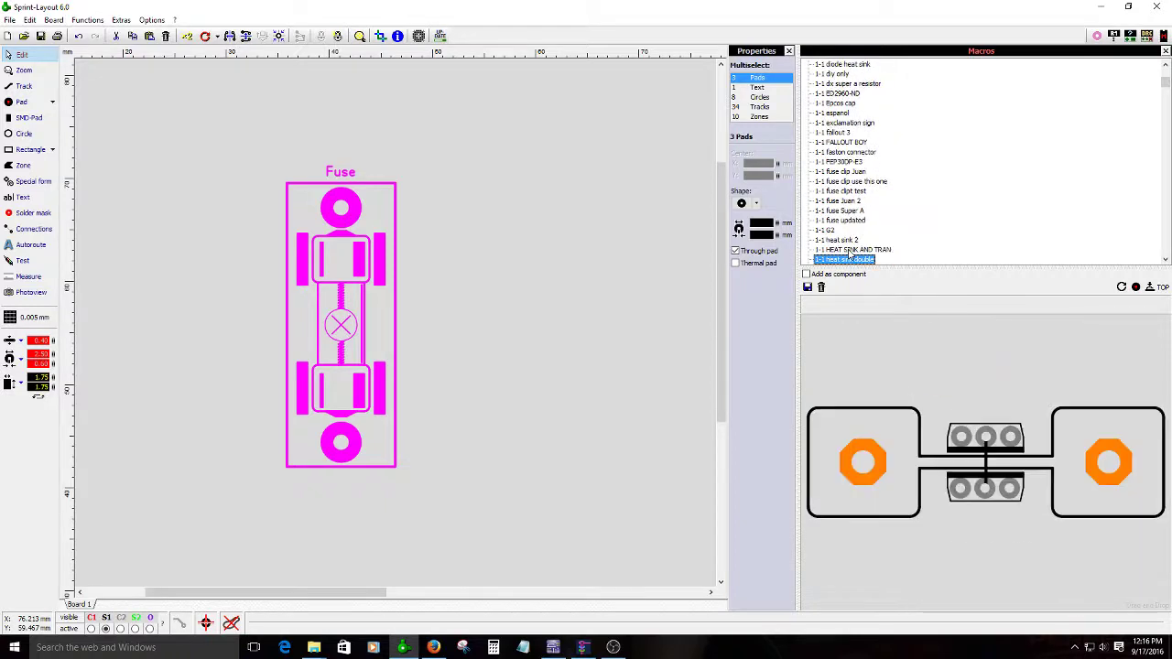
pyautogui.press('Down')
pyautogui.press('Down')
pyautogui.press('Down')
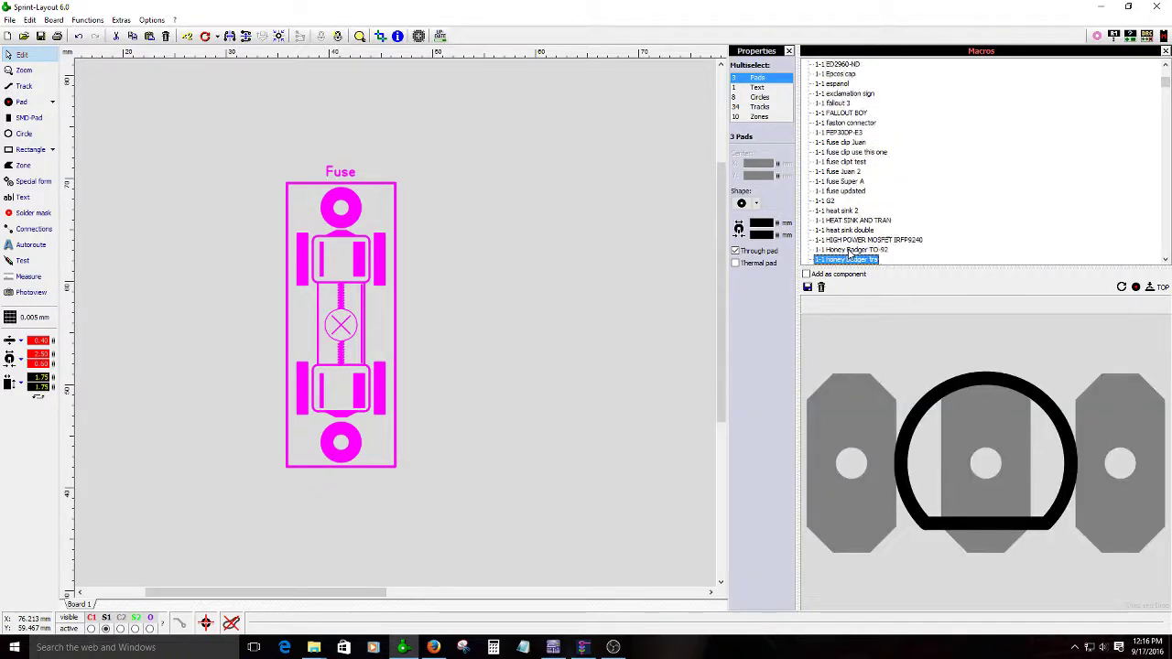
pyautogui.press('Down')
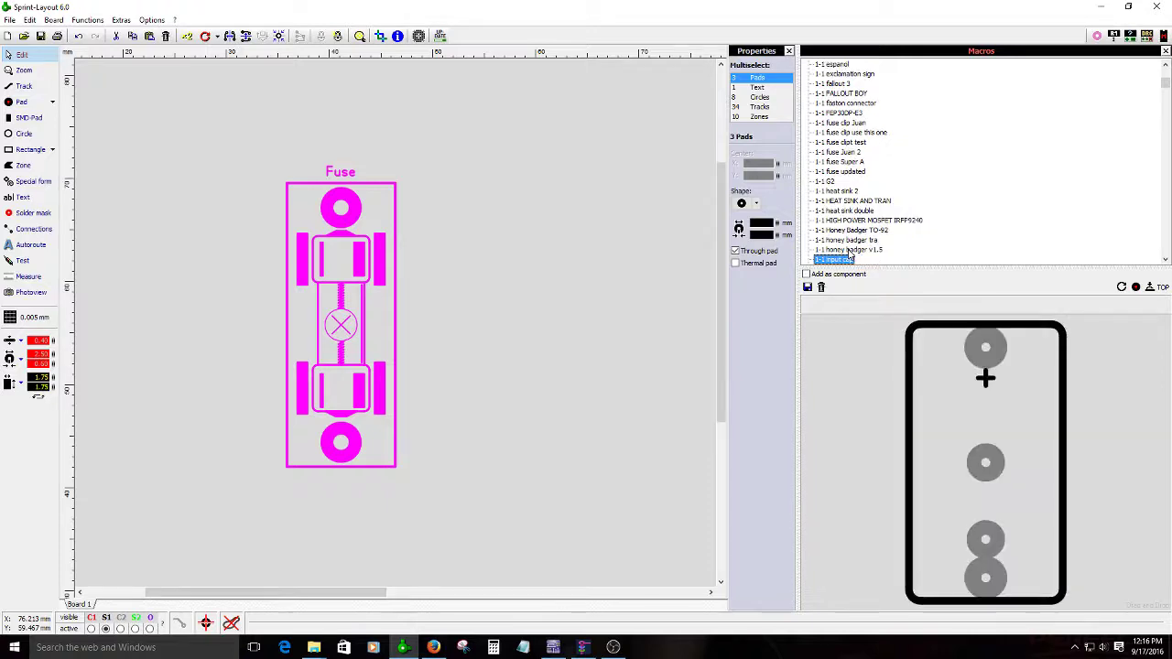
pyautogui.press('Up')
pyautogui.press('Down')
pyautogui.press('Down')
pyautogui.press('Down')
pyautogui.press('Down')
pyautogui.press('Down')
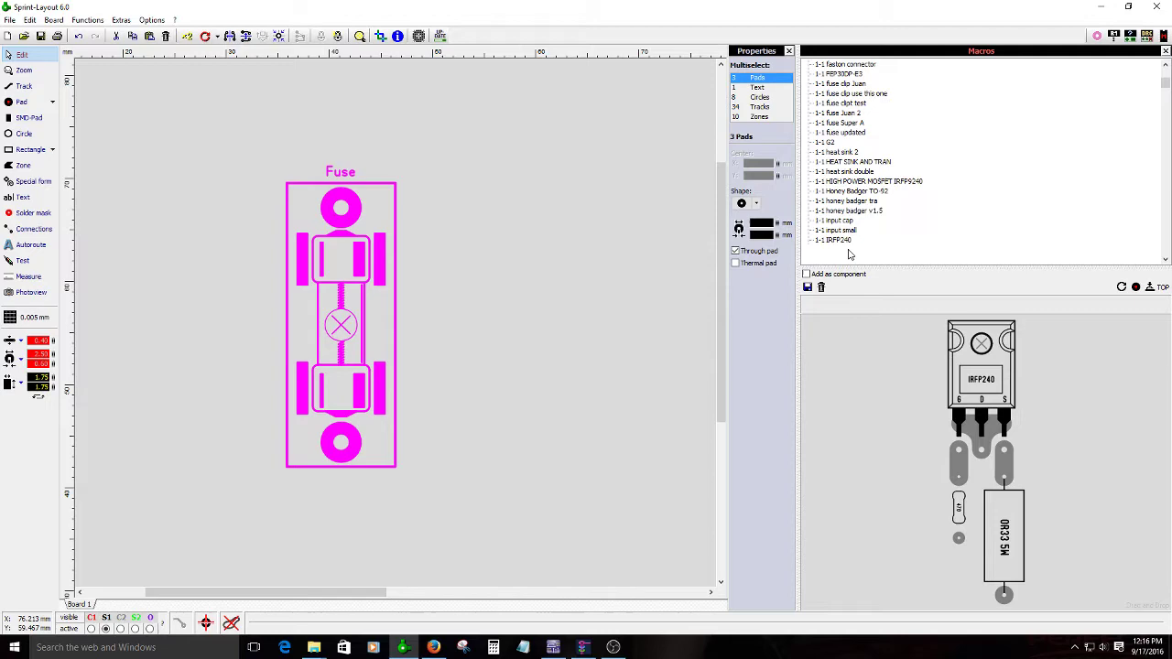
pyautogui.press('Down')
pyautogui.press('Down')
pyautogui.press('Down')
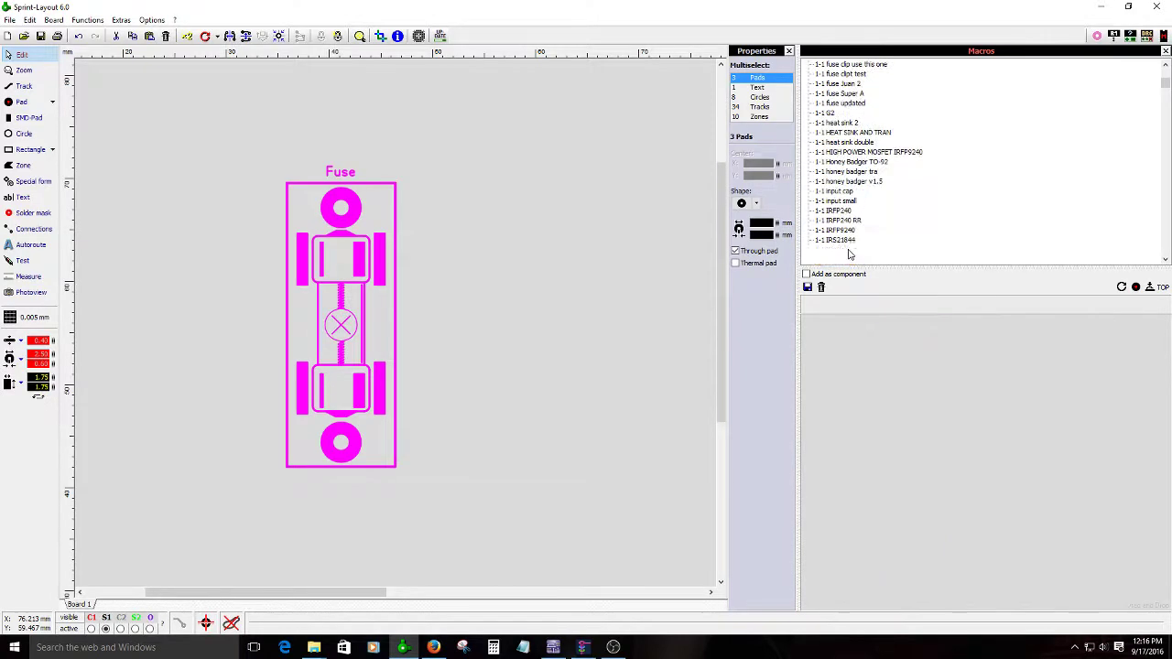
pyautogui.press('Down')
pyautogui.press('Down')
pyautogui.press('Down')
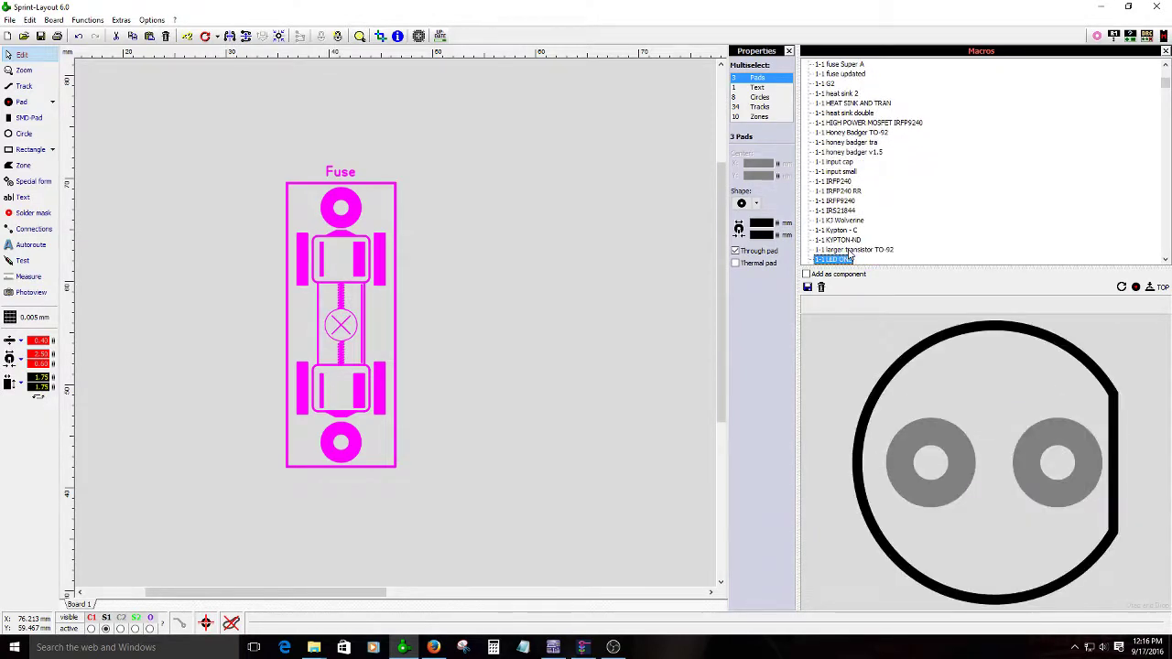
# - Find the 'LED ONE' macro and place it beside the fuse footprint
pyautogui.click(537, 272)
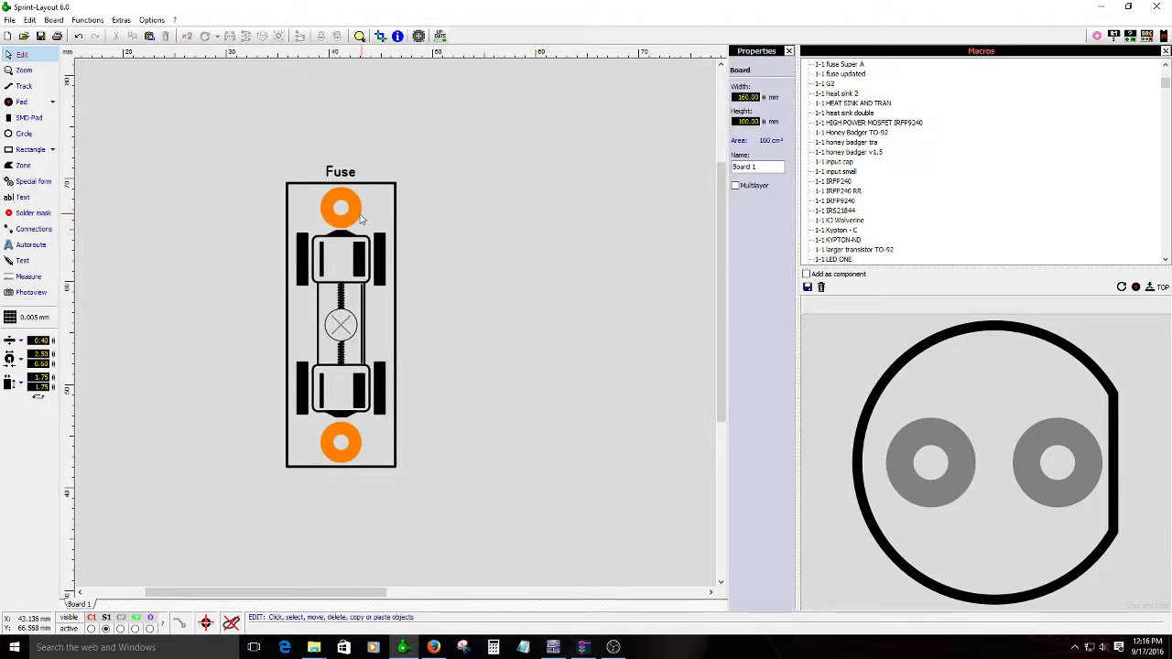
pyautogui.hotkey('ctrl', 'a')
pyautogui.click(832, 250)
pyautogui.press('Up')
pyautogui.press('Up')
pyautogui.press('Up')
pyautogui.press('Up')
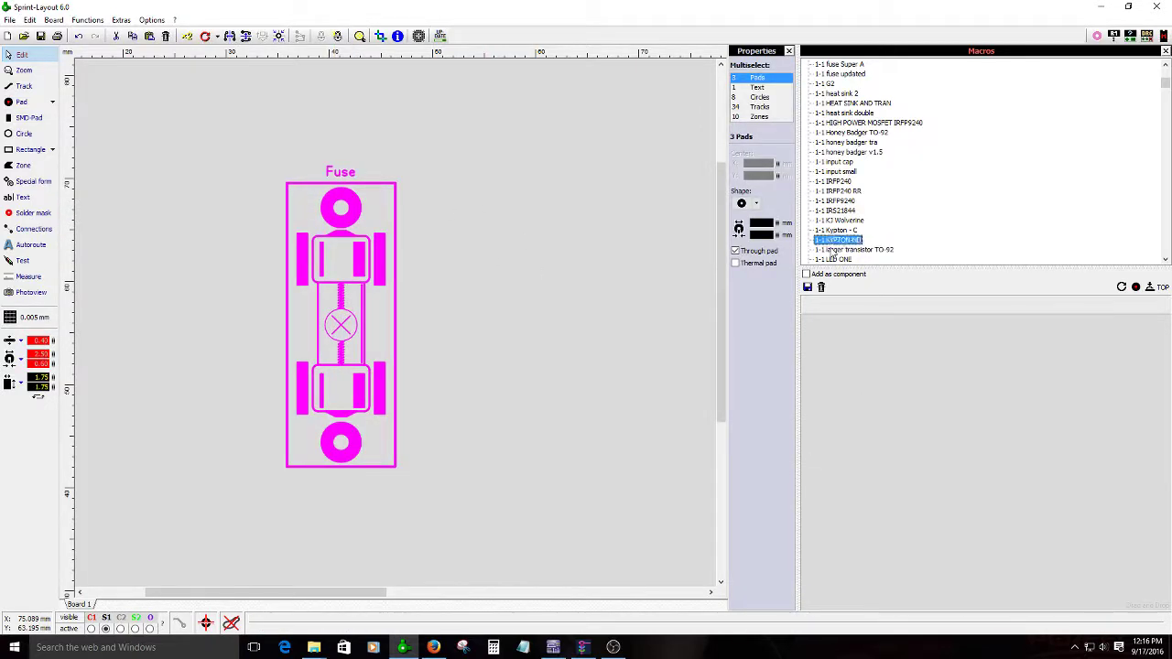
pyautogui.press('Up')
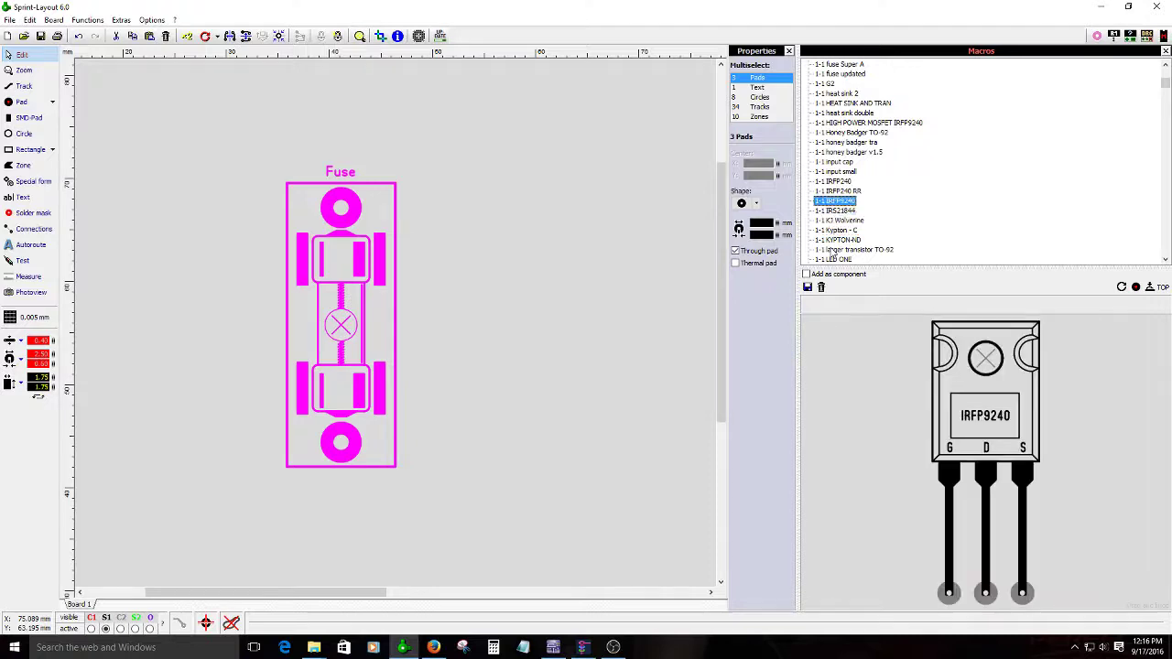
pyautogui.press('Down')
pyautogui.press('Down')
pyautogui.press('Down')
pyautogui.press('Down')
pyautogui.press('Down')
pyautogui.press('Down')
pyautogui.press('Down')
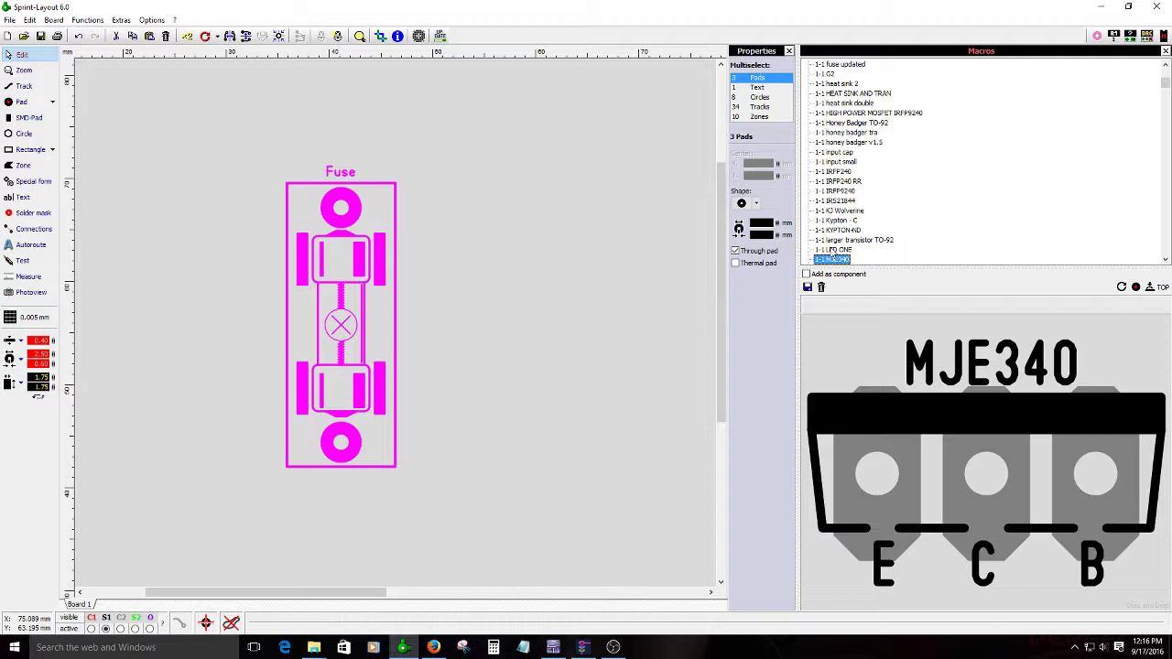
pyautogui.press('Up')
pyautogui.moveTo(843, 259); pyautogui.dragTo(473, 303)
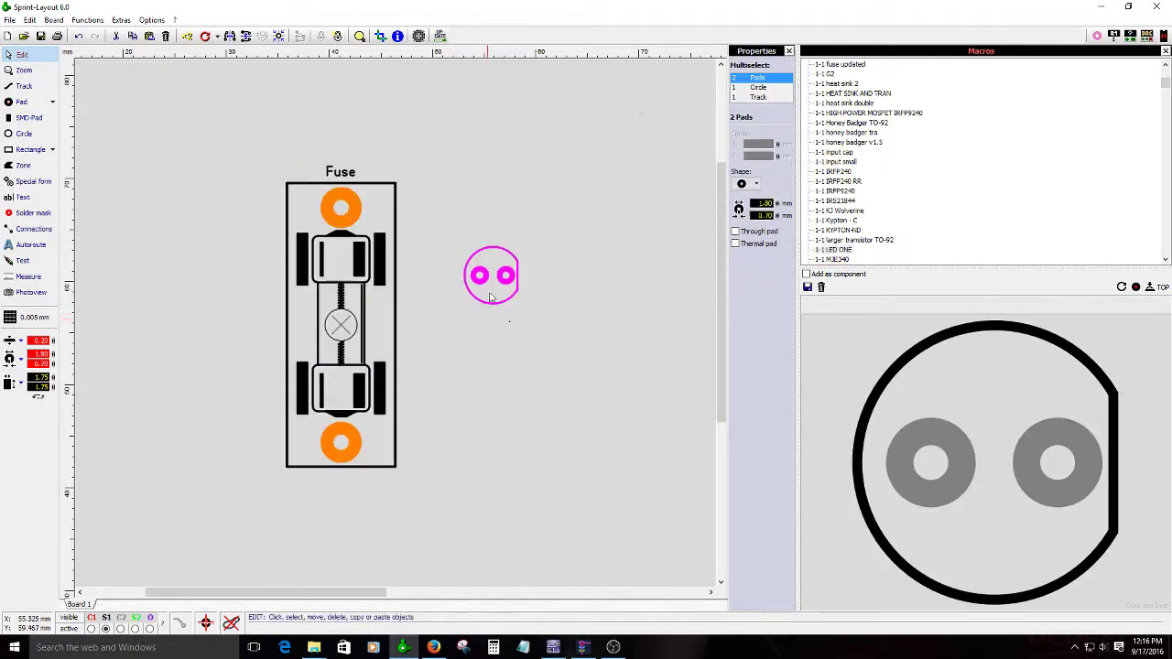
pyautogui.scroll(4, 508, 318)
pyautogui.scroll(2, 338, 332)
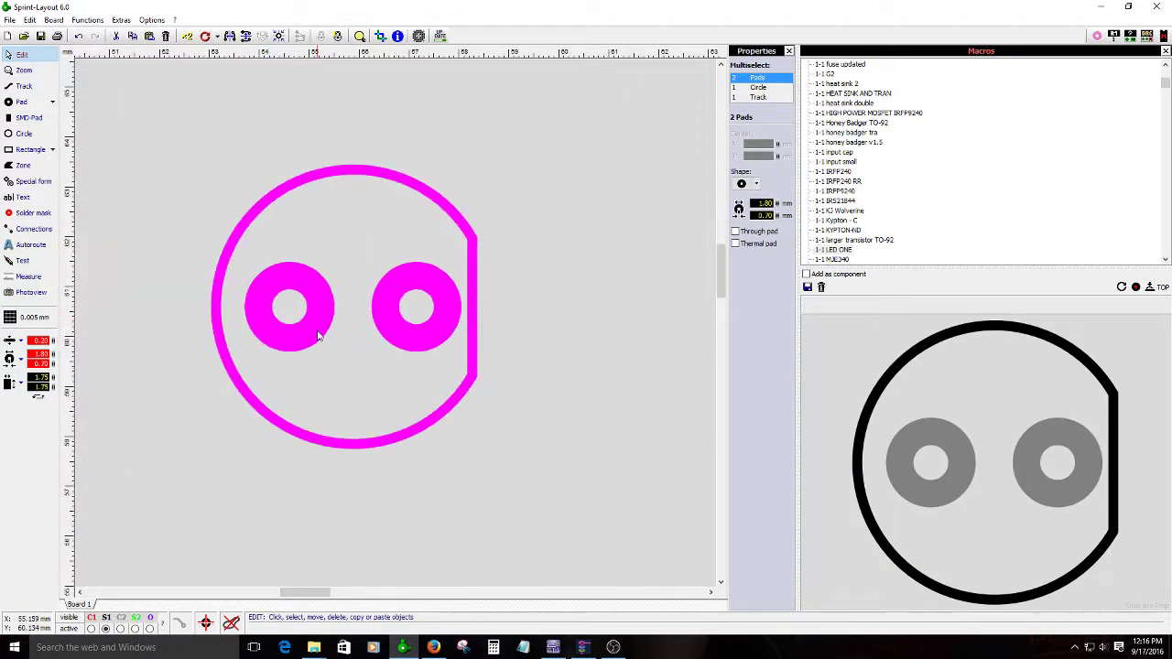
pyautogui.click(587, 355)
# - Preview the 'MJE340 NPN' macro in the list
pyautogui.scroll(1, 361, 343)
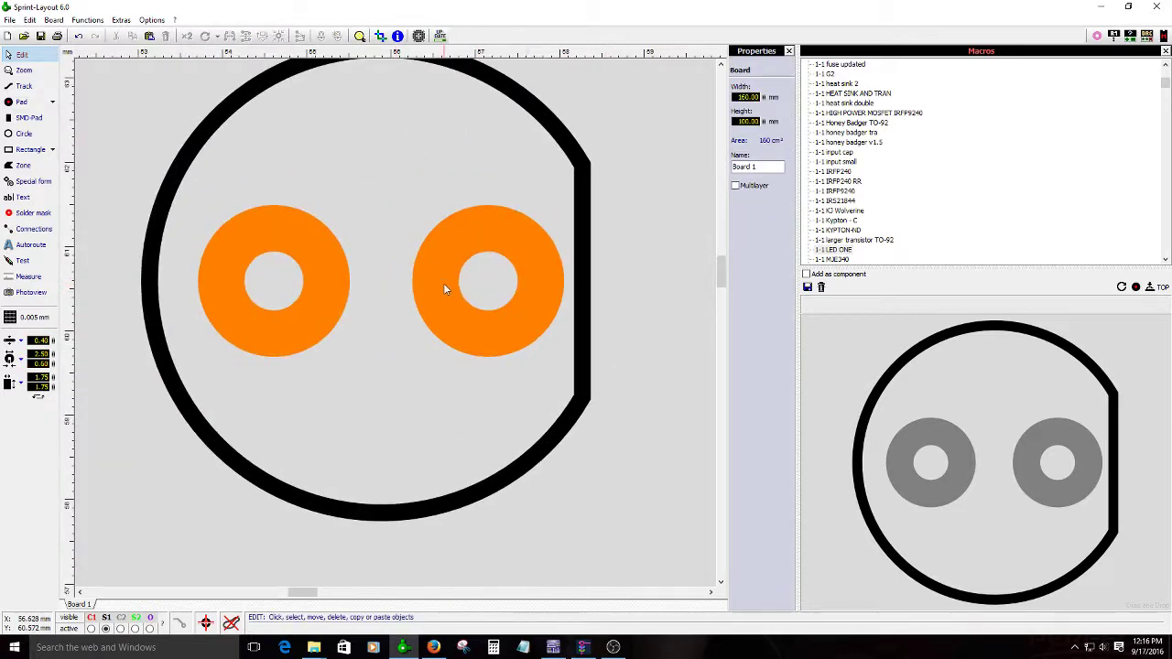
pyautogui.scroll(-4, 403, 320)
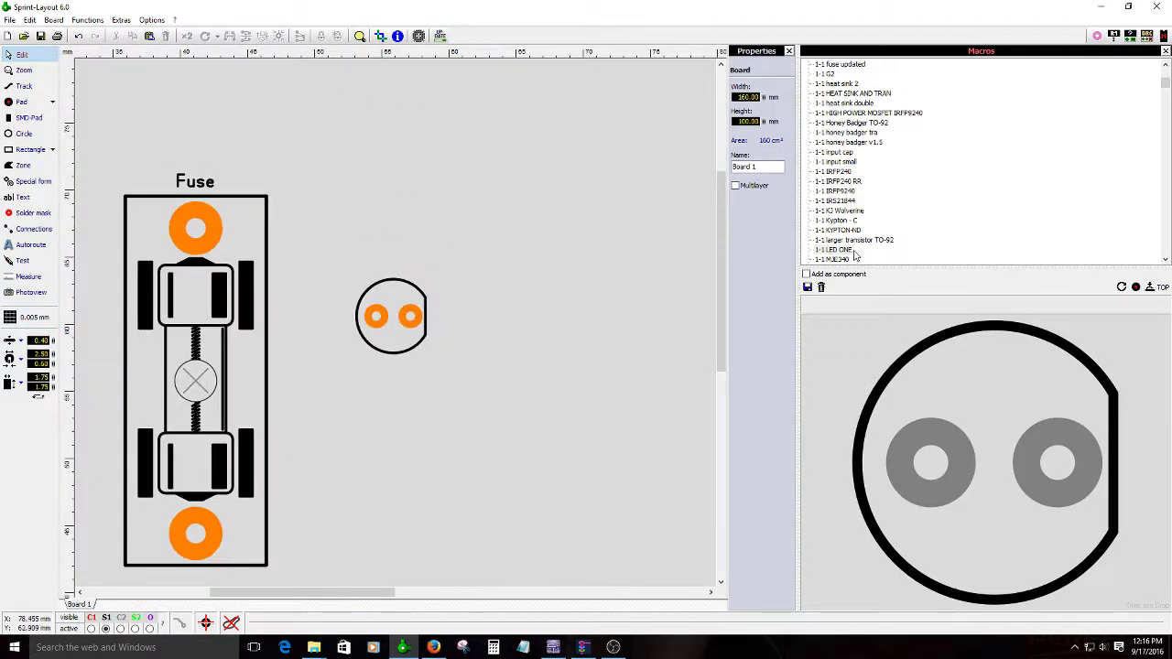
pyautogui.click(842, 261)
pyautogui.press('Down')
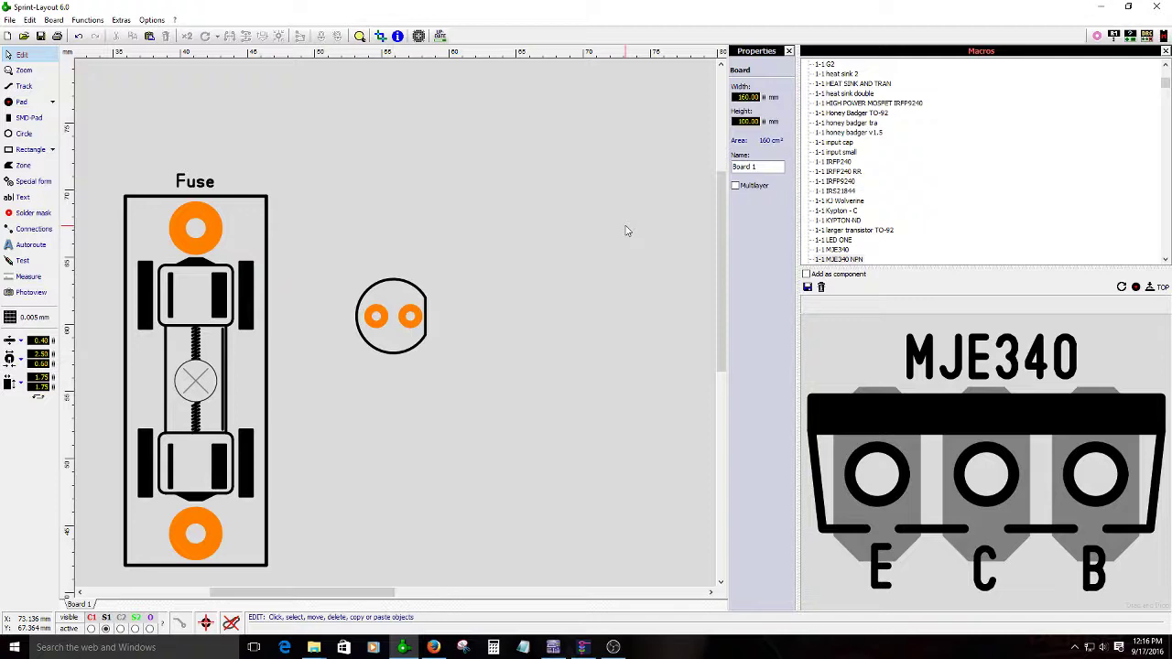
# - Place the MJE340 NPN macro on the board and split its group into separate objects
pyautogui.click(847, 261)
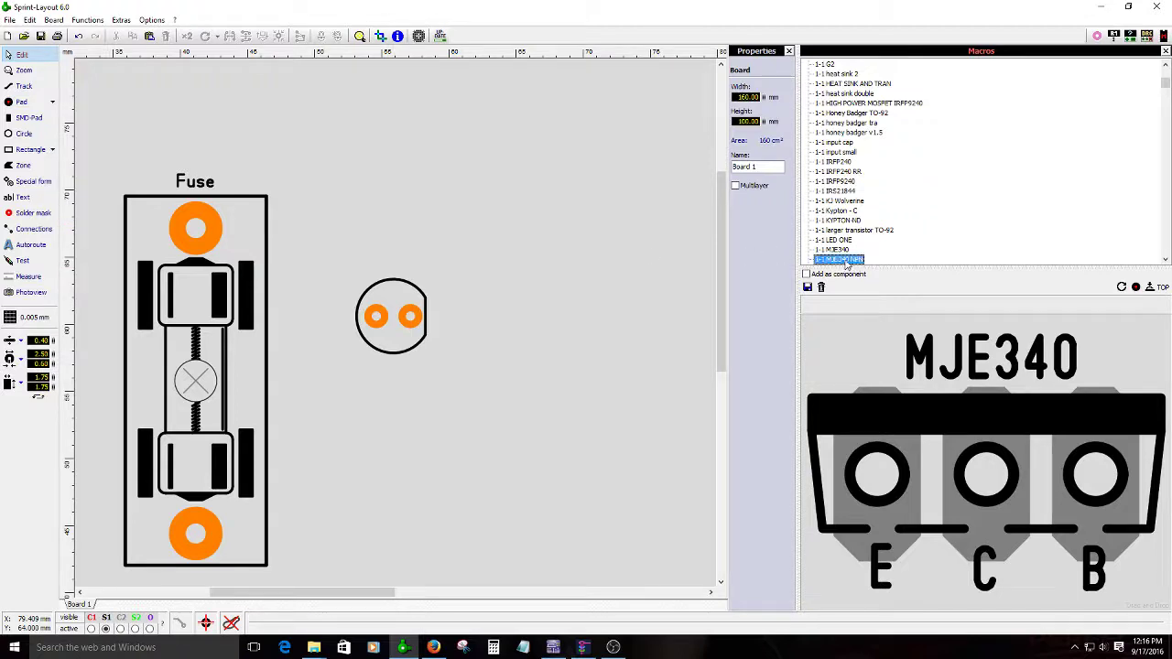
pyautogui.moveTo(762, 261); pyautogui.dragTo(527, 229)
pyautogui.scroll(4, 550, 229)
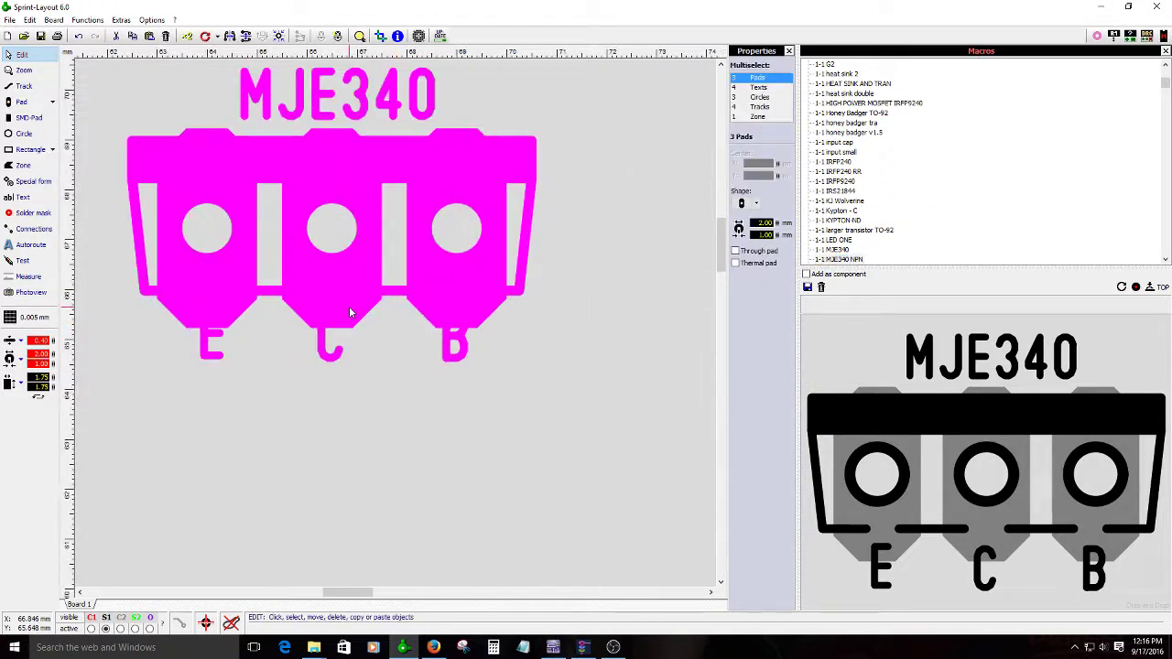
pyautogui.click(411, 412)
pyautogui.scroll(-3, 411, 411)
pyautogui.scroll(2, 396, 328)
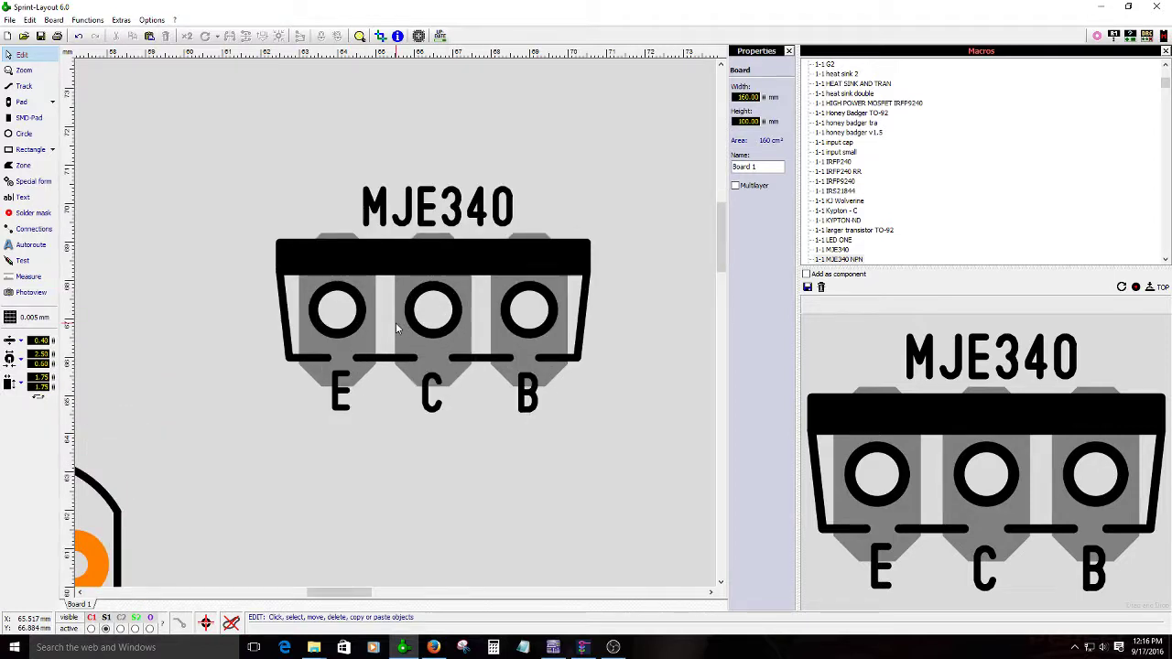
pyautogui.click(396, 328)
pyautogui.rightClick(395, 328)
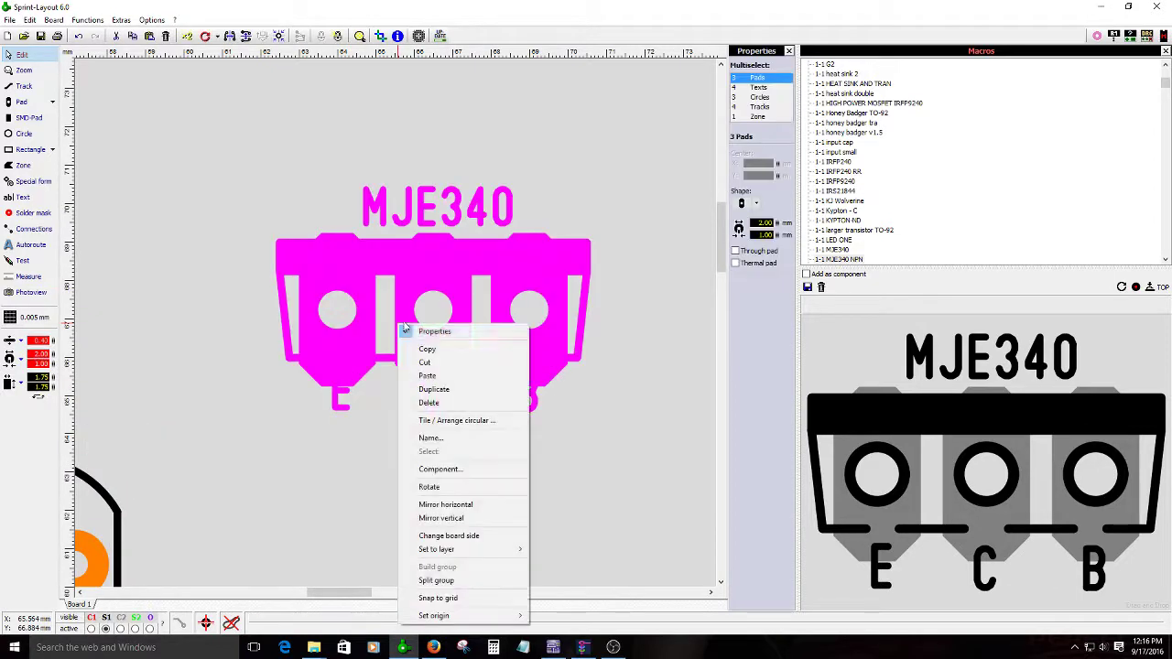
pyautogui.click(436, 581)
# - Delete the rings around the E, C and B pads
pyautogui.click(433, 254)
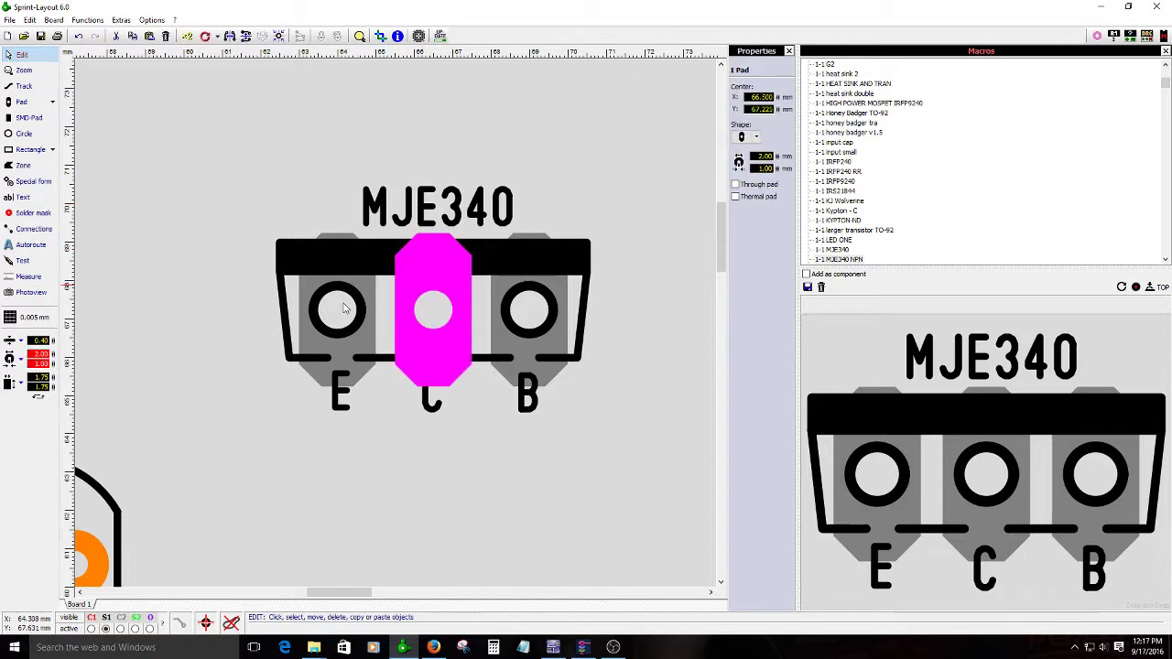
pyautogui.click(345, 333)
pyautogui.press('Delete')
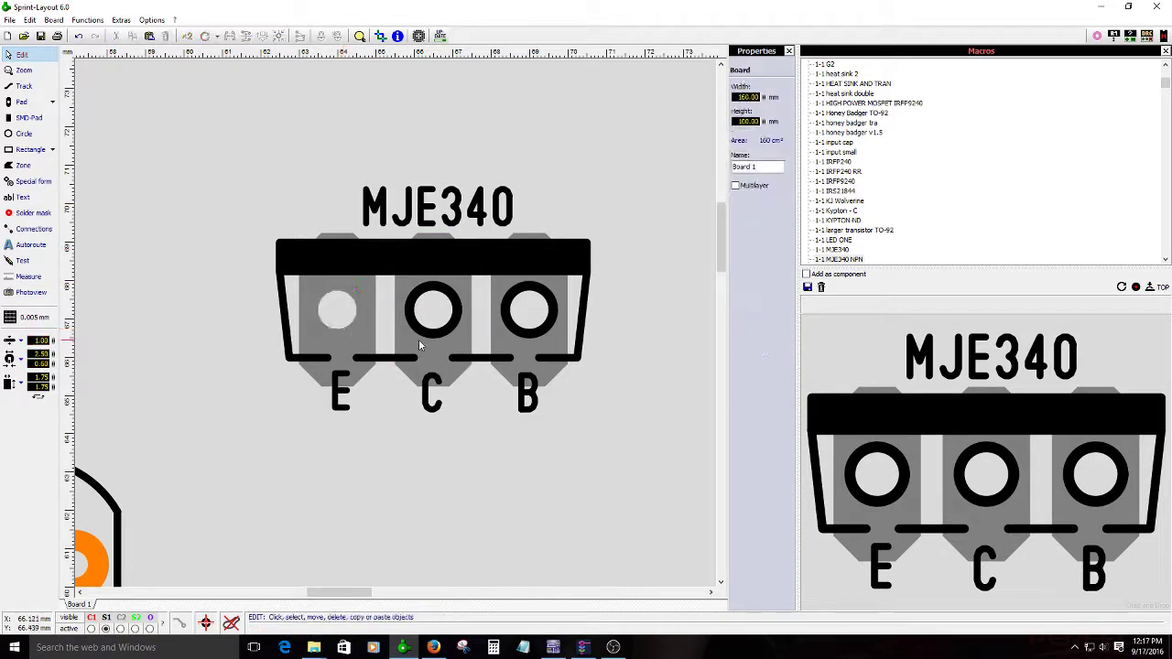
pyautogui.click(418, 337)
pyautogui.press('Delete')
pyautogui.click(521, 334)
pyautogui.press('Delete')
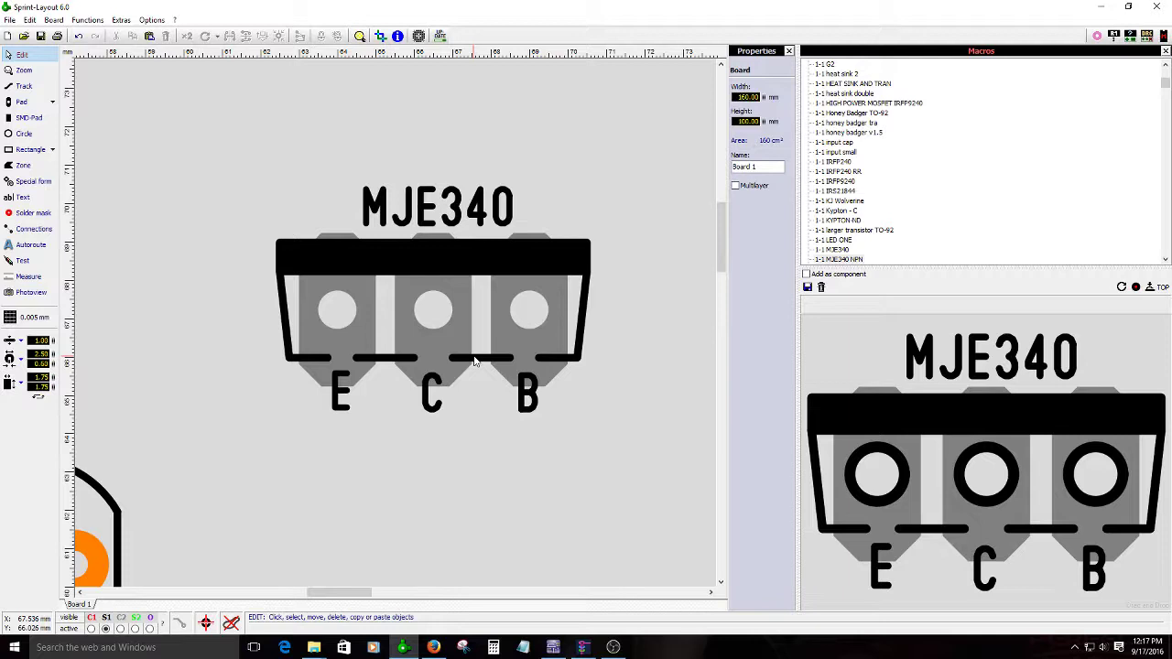
# - Delete the two bottom, the left and the right outline lines around the pads
pyautogui.click(479, 359)
pyautogui.press('Delete')
pyautogui.click(390, 358)
pyautogui.press('Delete')
pyautogui.click(295, 359)
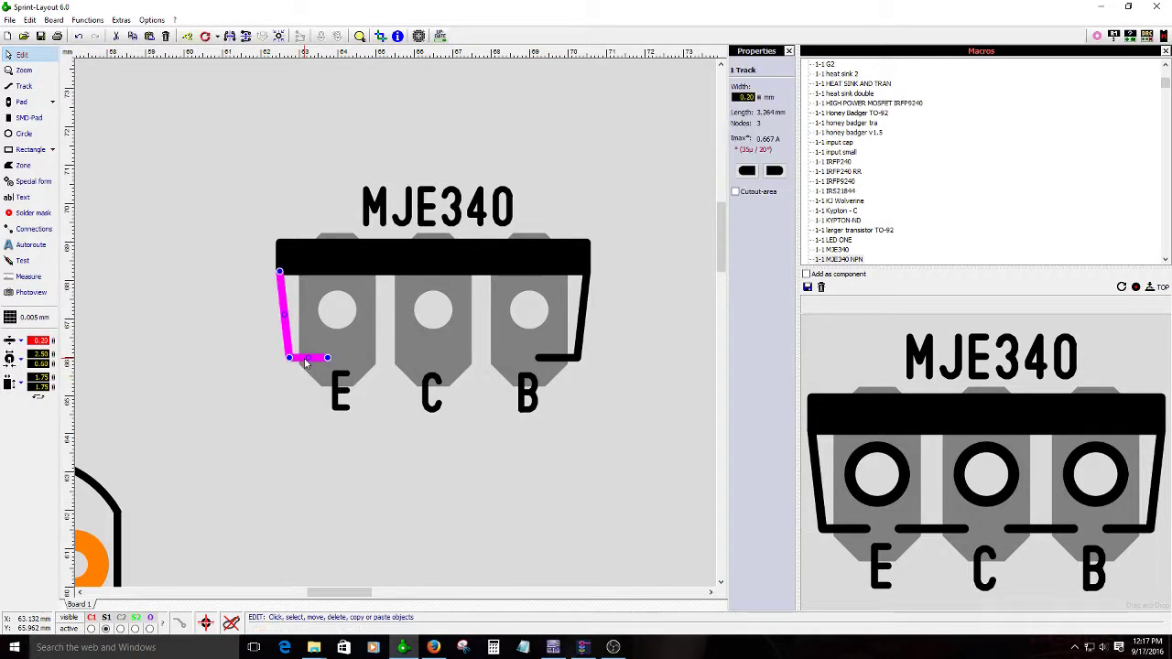
pyautogui.press('Delete')
pyautogui.click(585, 332)
pyautogui.press('Delete')
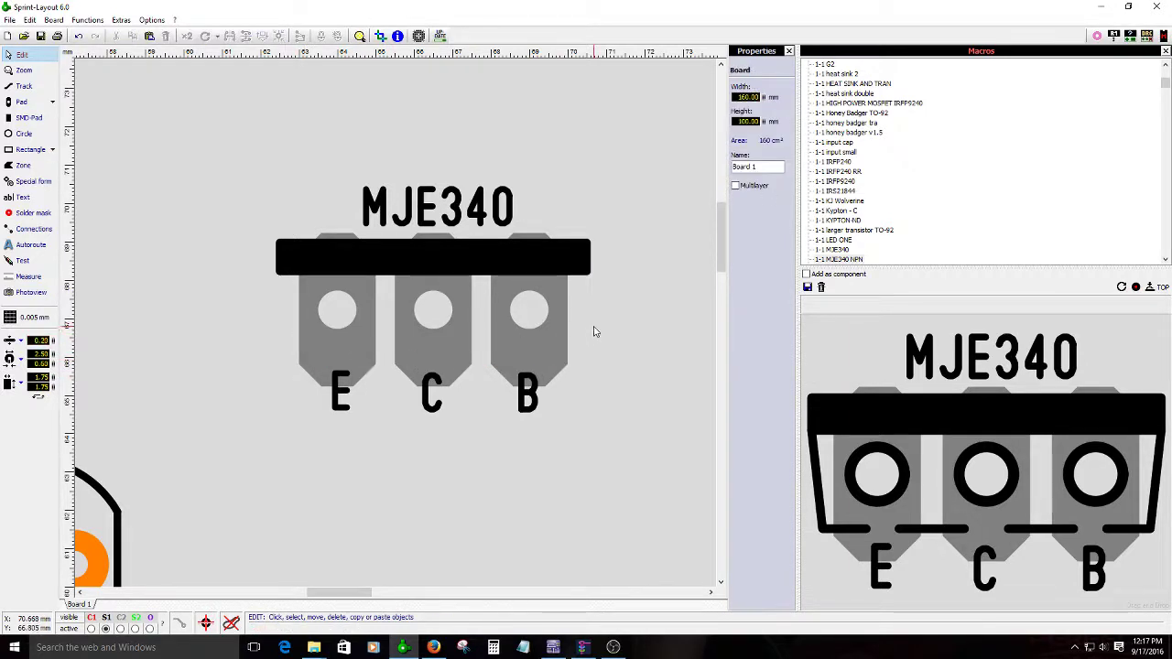
# - Move the MJE340 title text up slightly
pyautogui.click(573, 261)
pyautogui.click(528, 216)
pyautogui.click(515, 220)
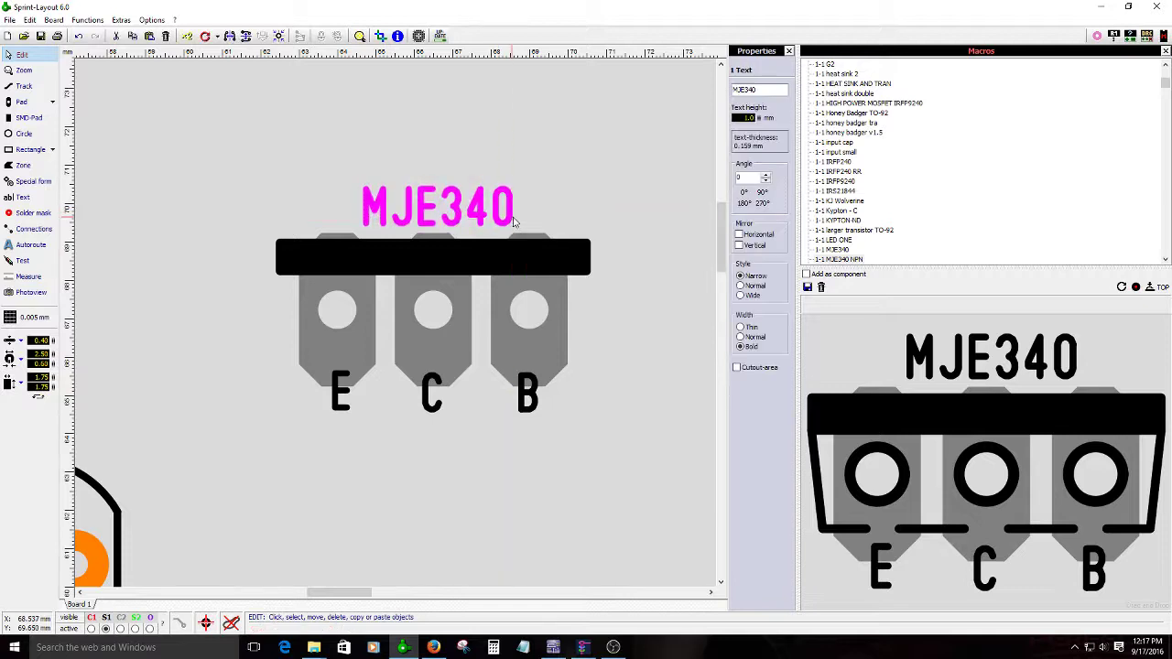
pyautogui.click(518, 220)
pyautogui.click(545, 218)
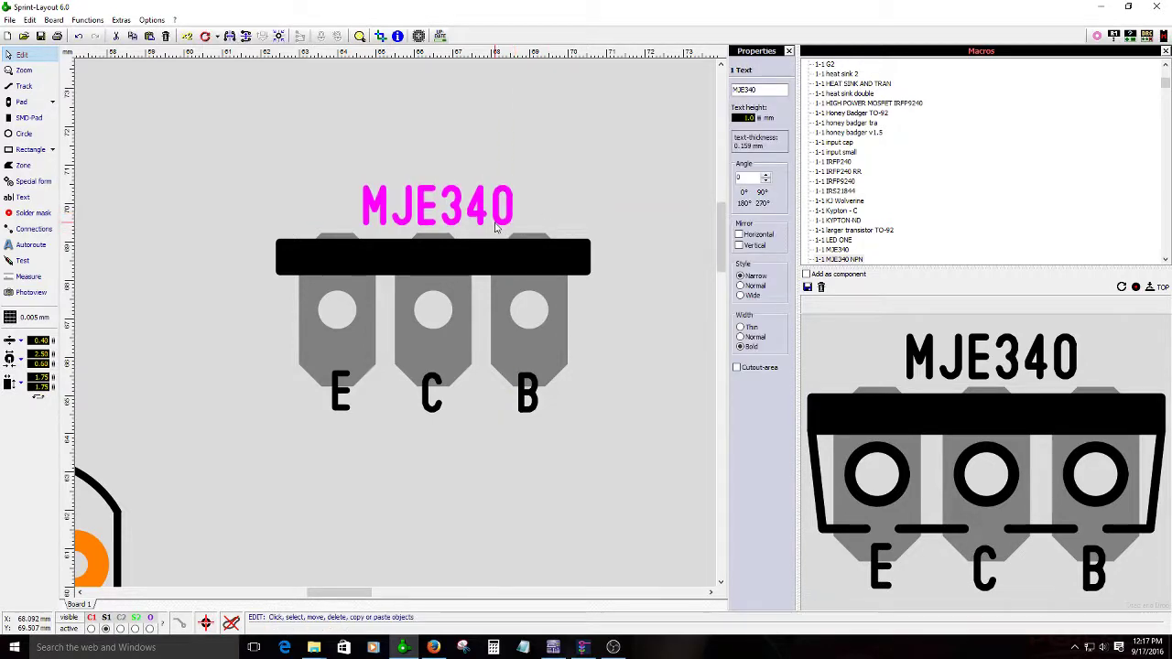
pyautogui.moveTo(496, 223); pyautogui.dragTo(511, 217)
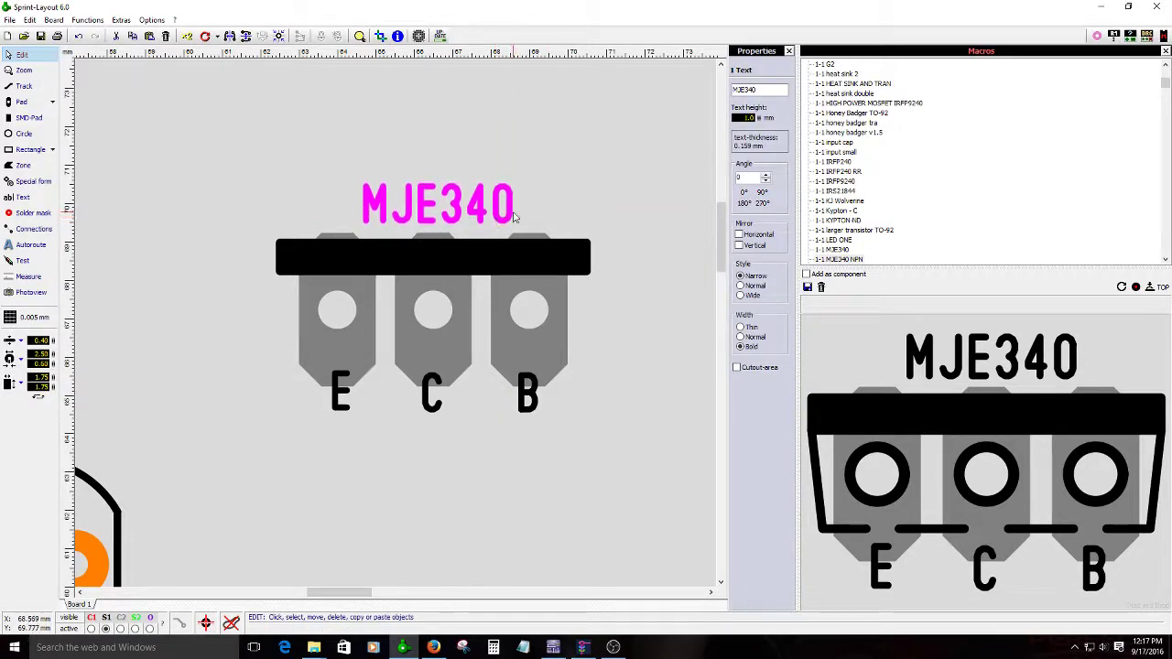
# - Switch to a 0.25 mm metric grid and nudge the MJE340 title further up
pyautogui.press('Up')
pyautogui.press('Up')
pyautogui.press('Up')
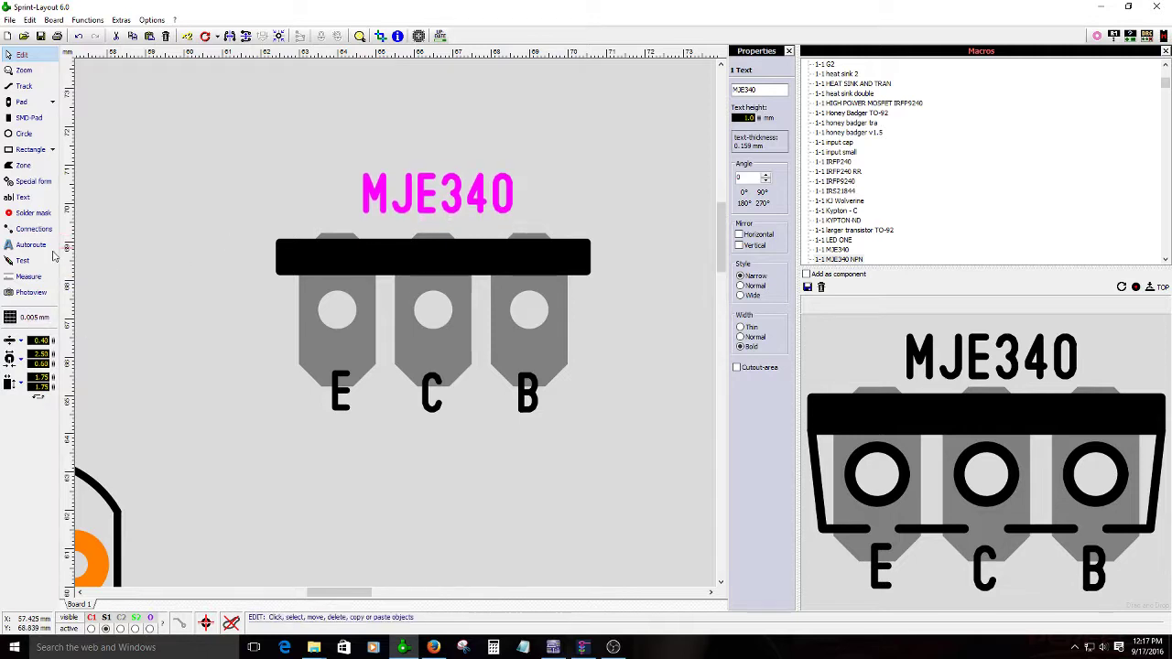
pyautogui.click(29, 317)
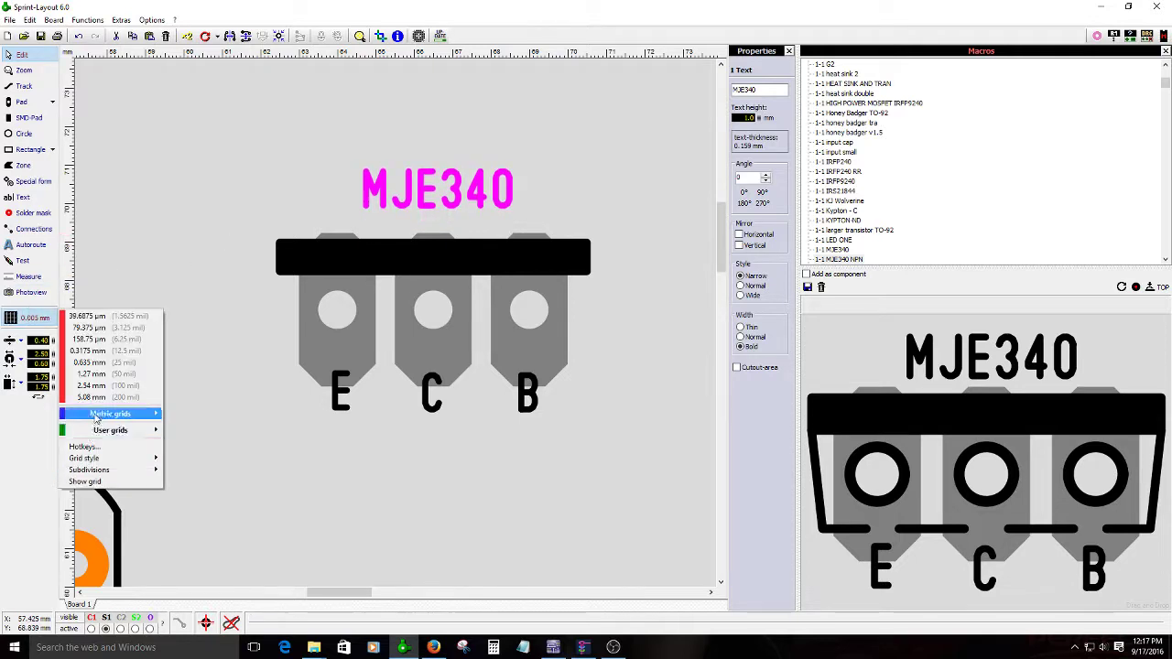
pyautogui.moveTo(138, 414)
pyautogui.click(187, 482)
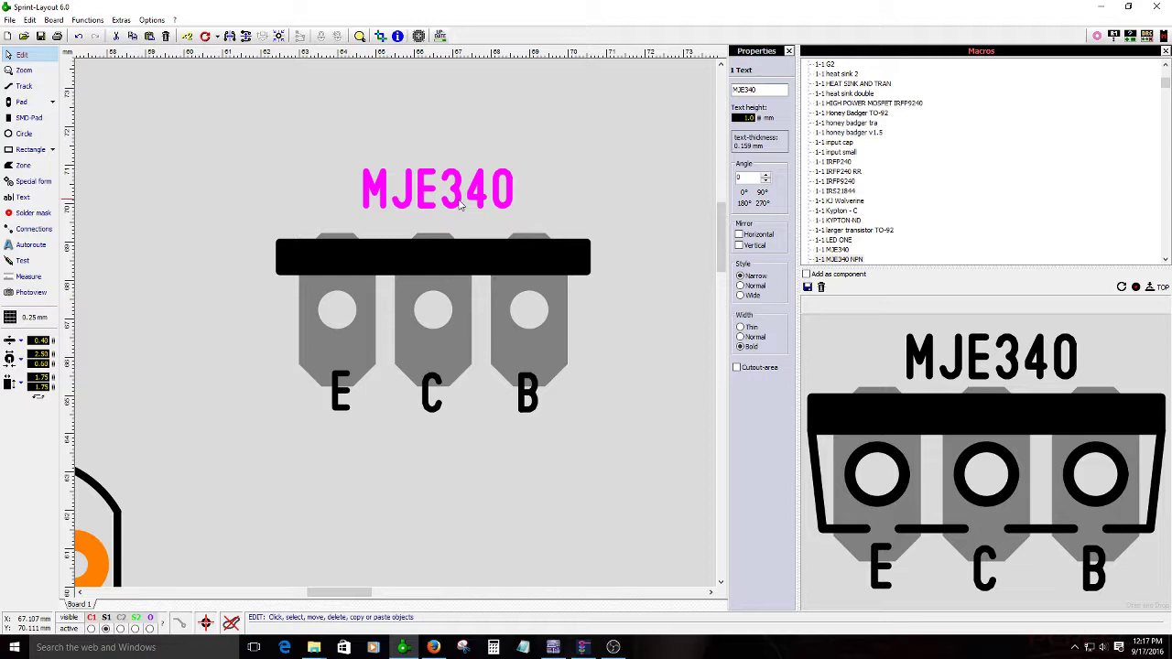
pyautogui.press('Up')
pyautogui.press('Up')
pyautogui.press('Up')
pyautogui.press('Up')
# - Keep the centre pad in line and raise the black top bar
pyautogui.press('Up')
pyautogui.click(445, 251)
pyautogui.press('Up')
pyautogui.press('Up')
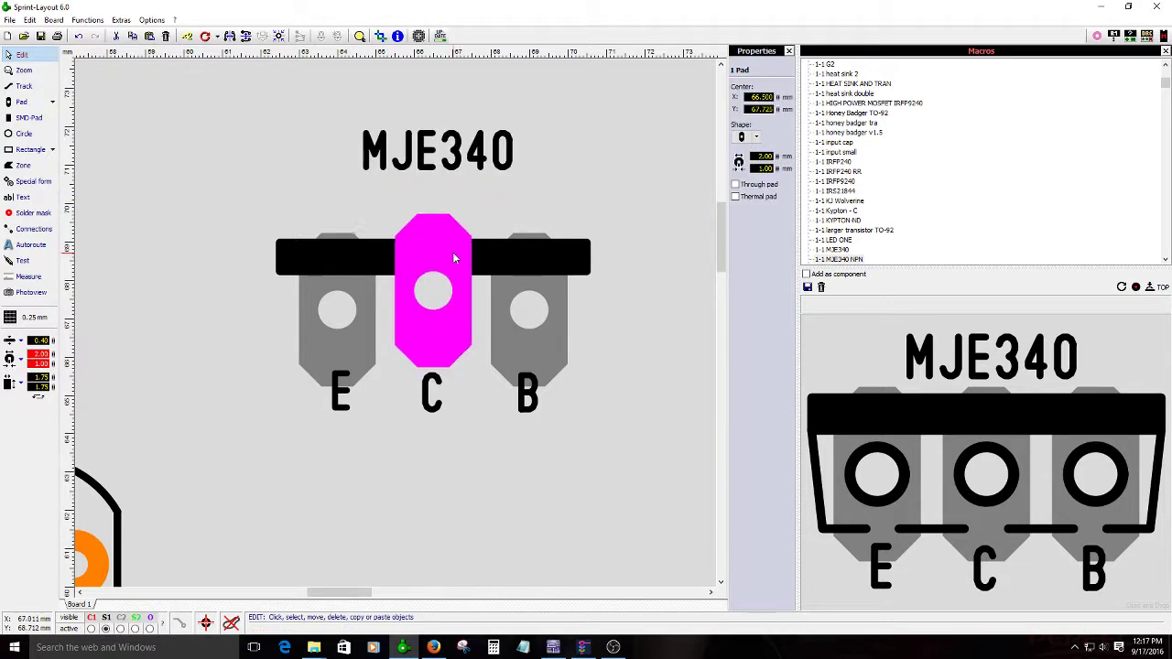
pyautogui.press('Down')
pyautogui.press('Down')
pyautogui.click(499, 244)
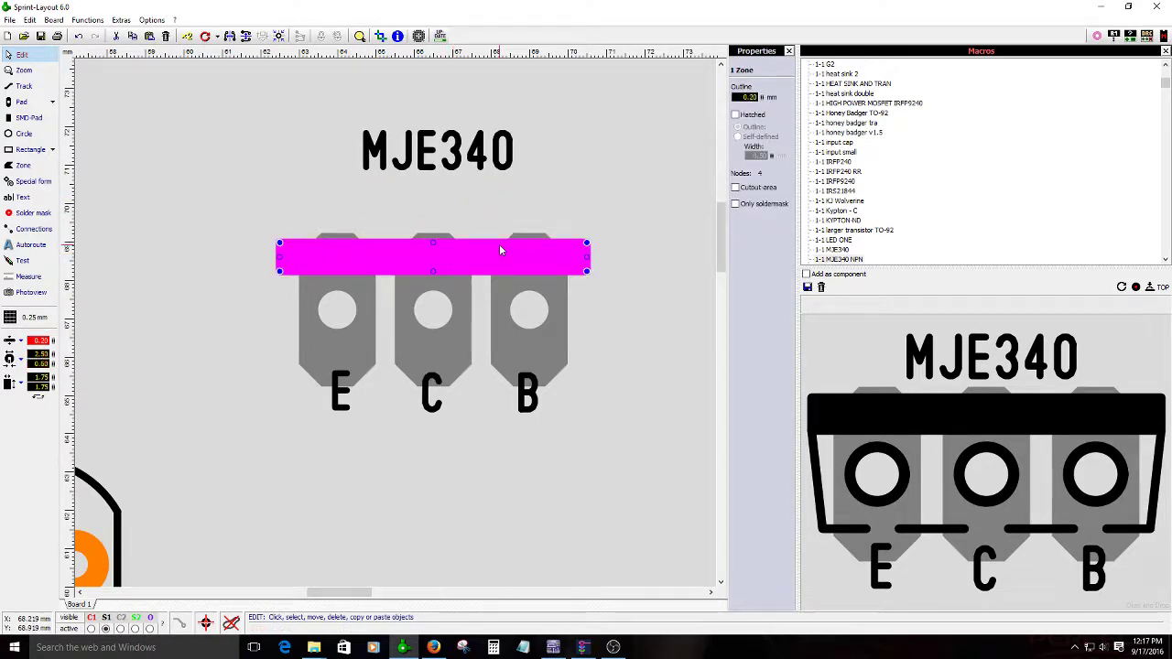
pyautogui.press('Up')
pyautogui.press('Up')
pyautogui.press('Up')
pyautogui.press('Up')
pyautogui.press('Up')
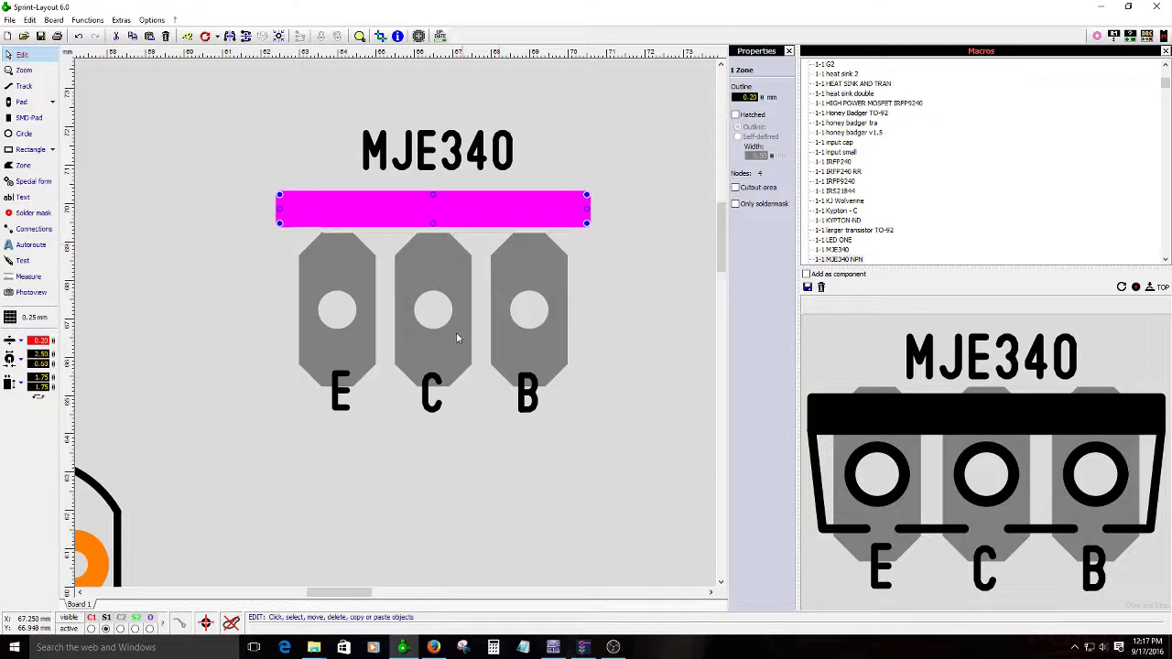
# - Delete the E, C and B pin labels under the pads
pyautogui.moveTo(312, 420); pyautogui.dragTo(615, 431)
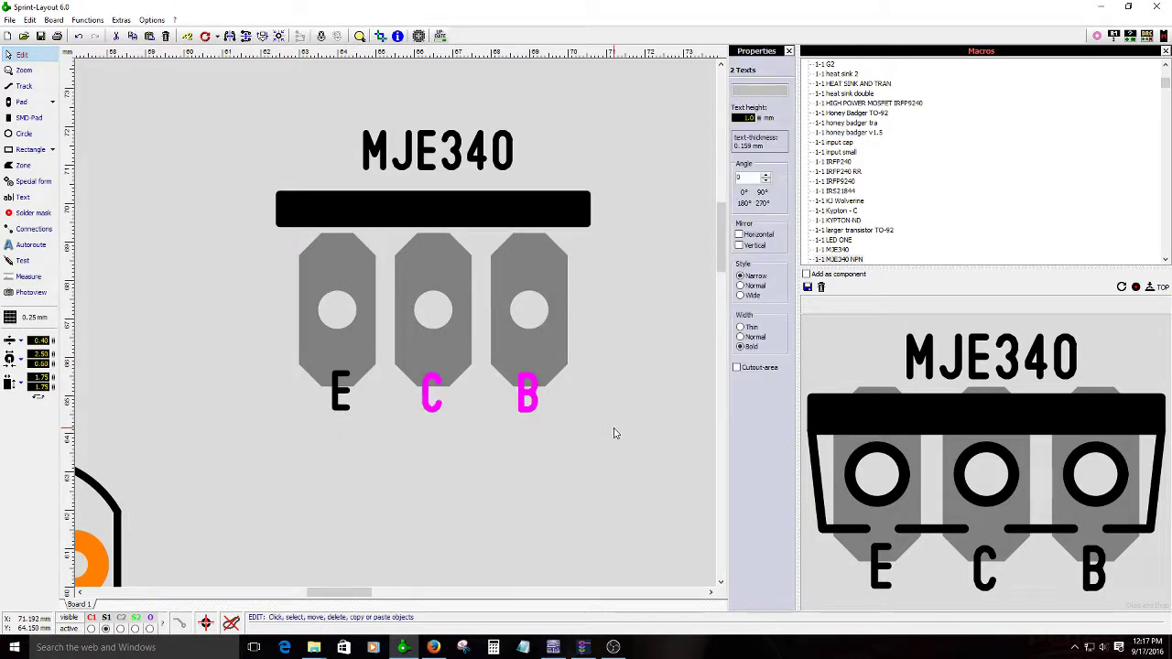
pyautogui.press('Delete')
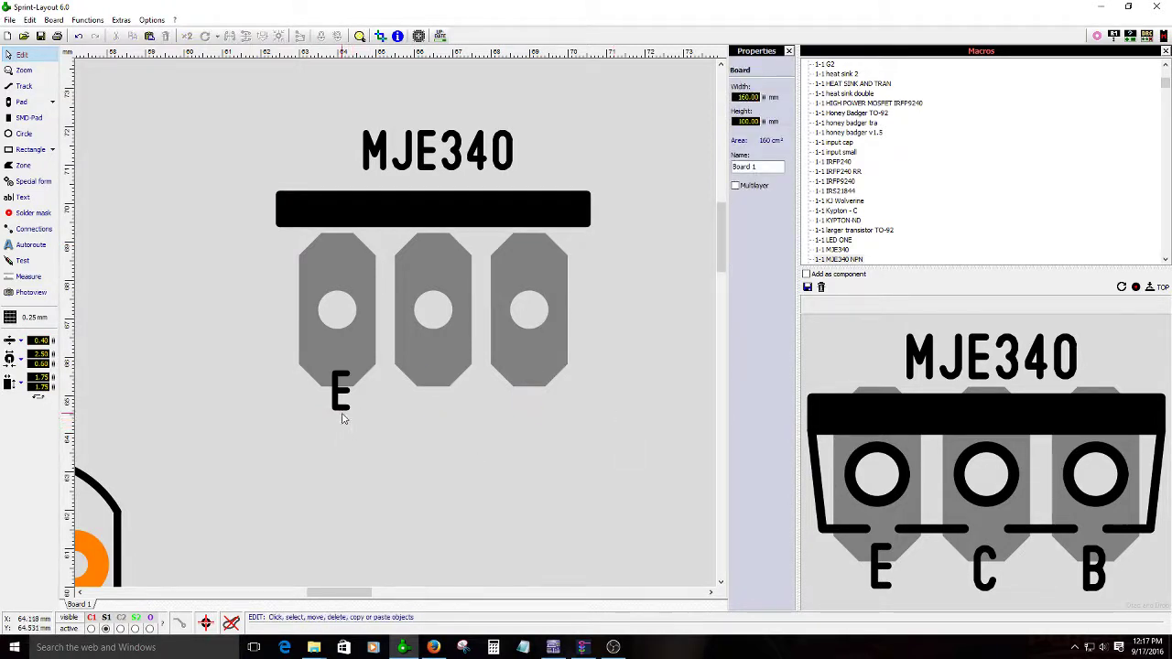
pyautogui.click(345, 414)
pyautogui.press('Delete')
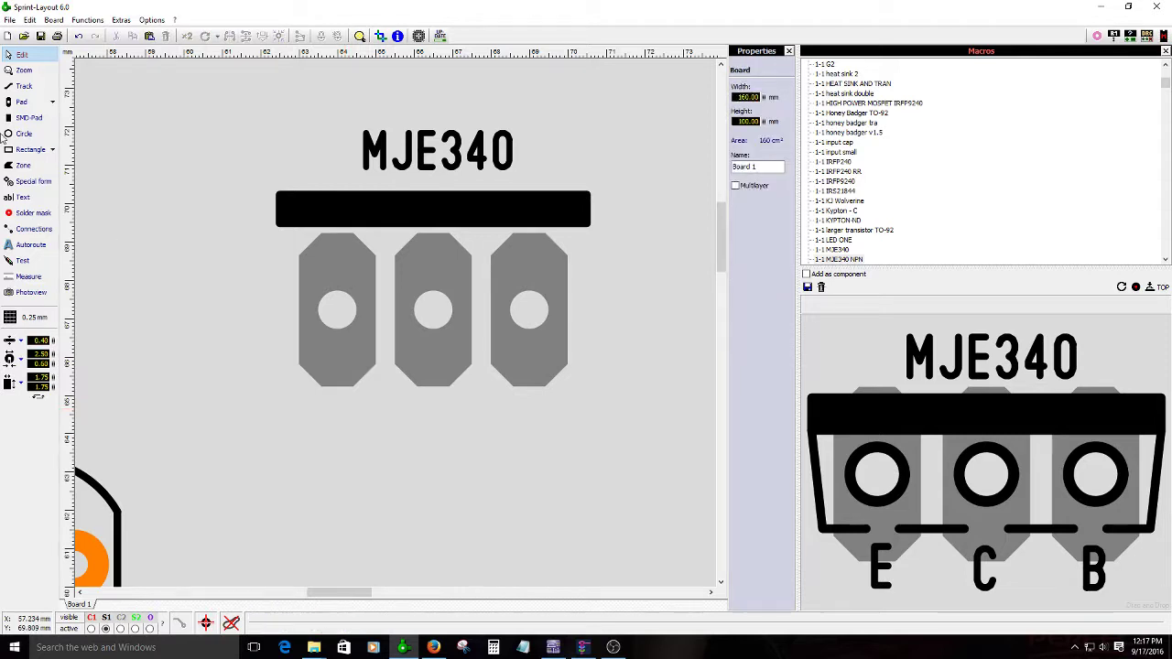
# - Draw a U-shaped track from the top bar's left end around the pads to its right end
pyautogui.click(24, 86)
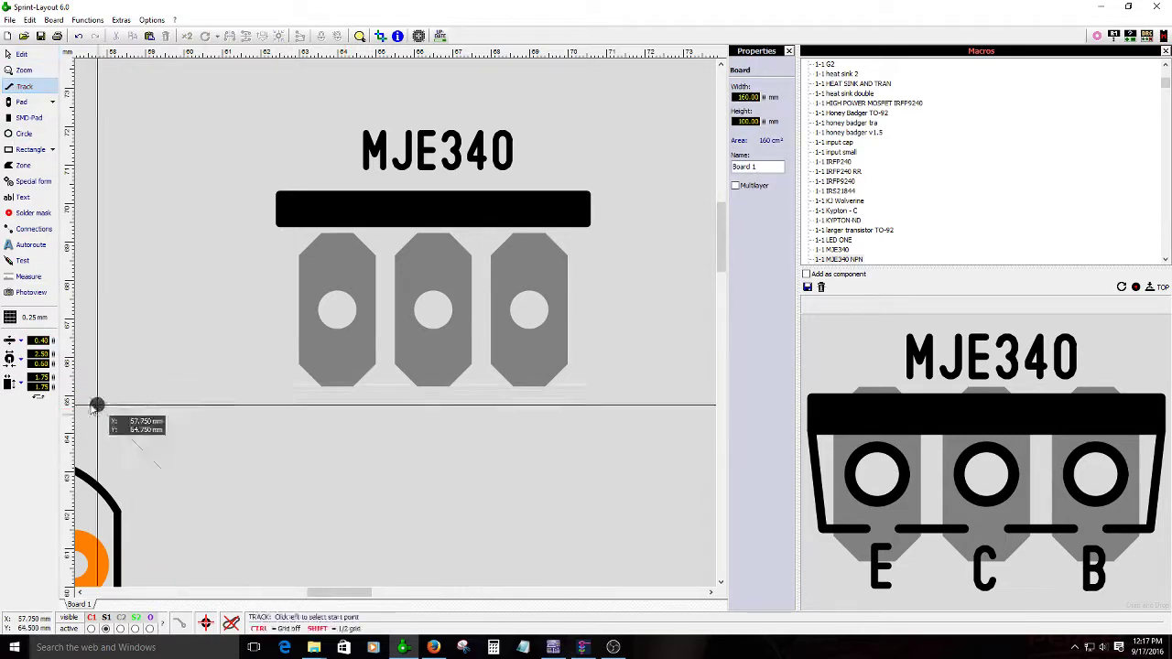
pyautogui.click(279, 224)
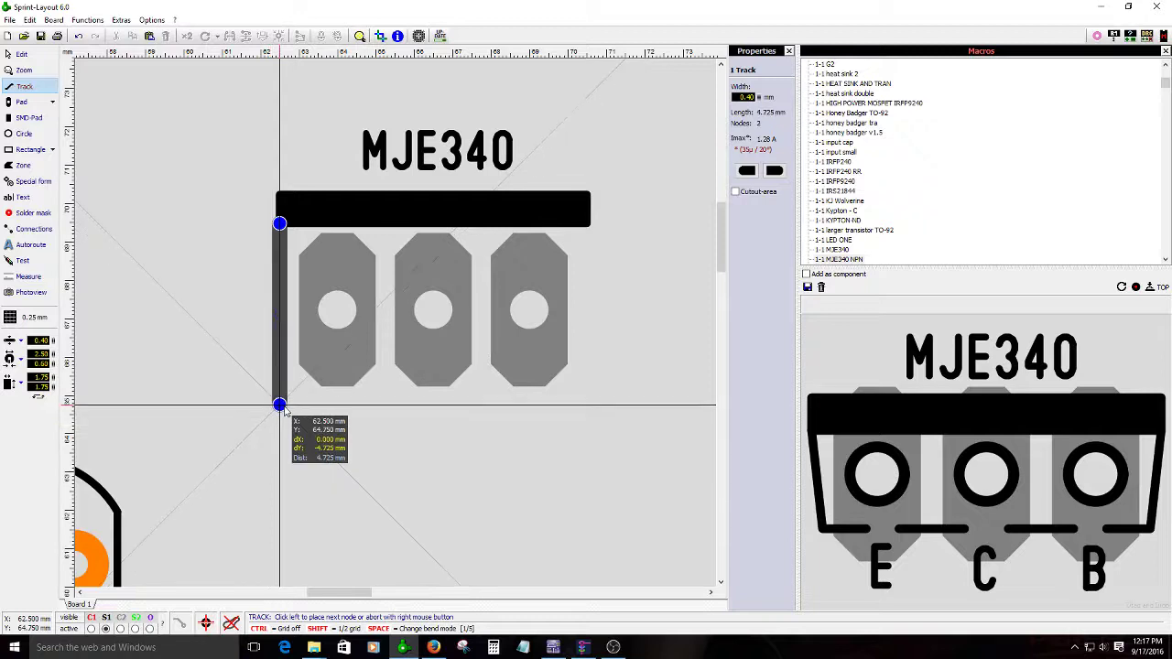
pyautogui.click(279, 405)
pyautogui.click(587, 404)
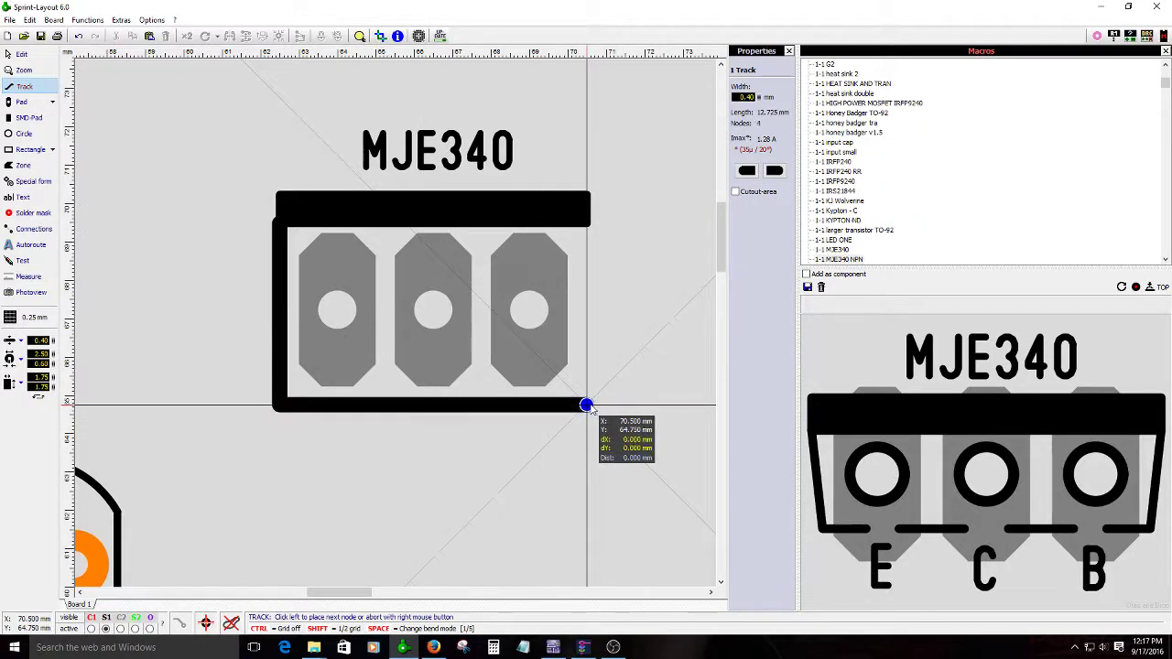
pyautogui.click(586, 215)
pyautogui.press('Escape')
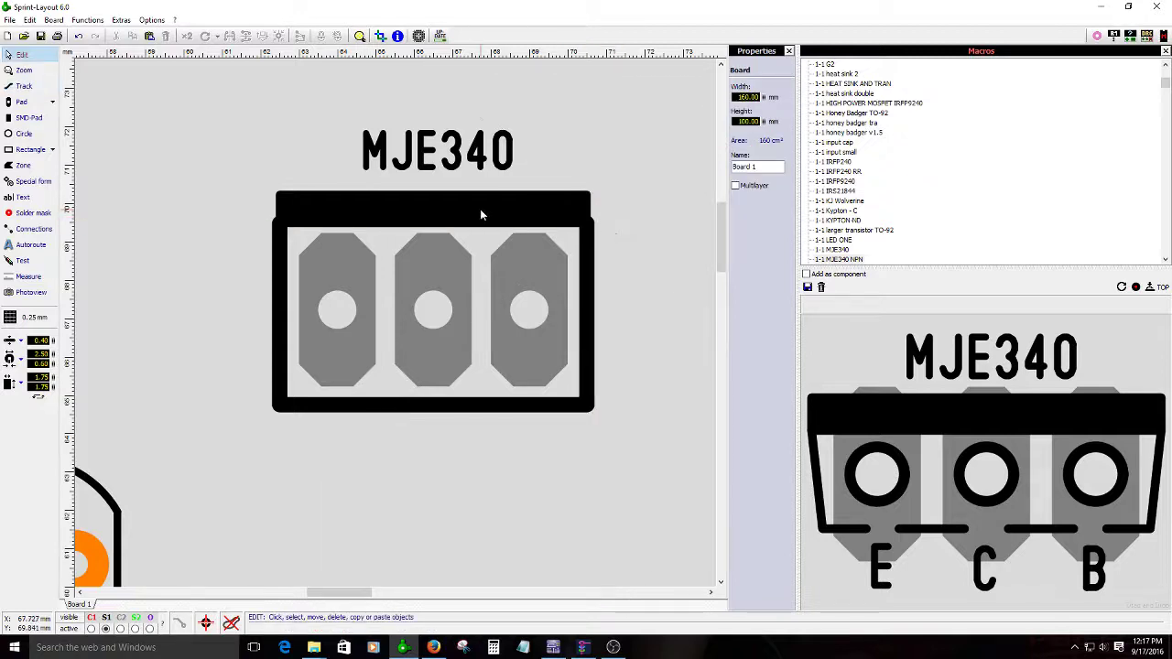
# - Convert all three MJE340 pads into through-pads
pyautogui.click(375, 220)
pyautogui.click(286, 260)
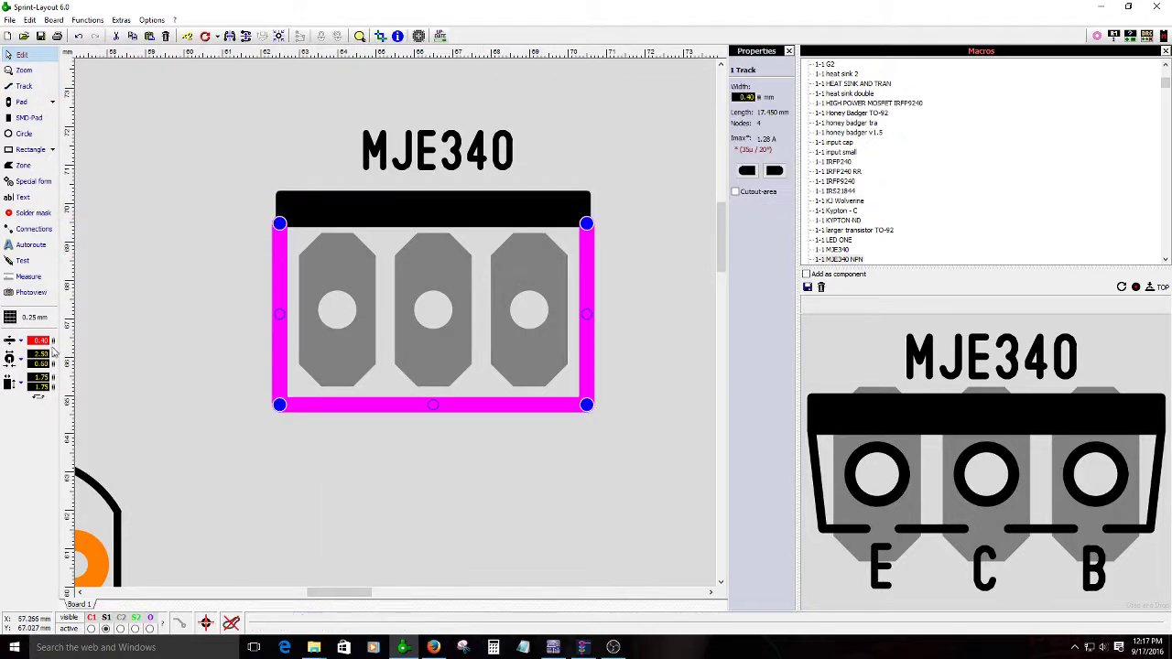
pyautogui.click(306, 212)
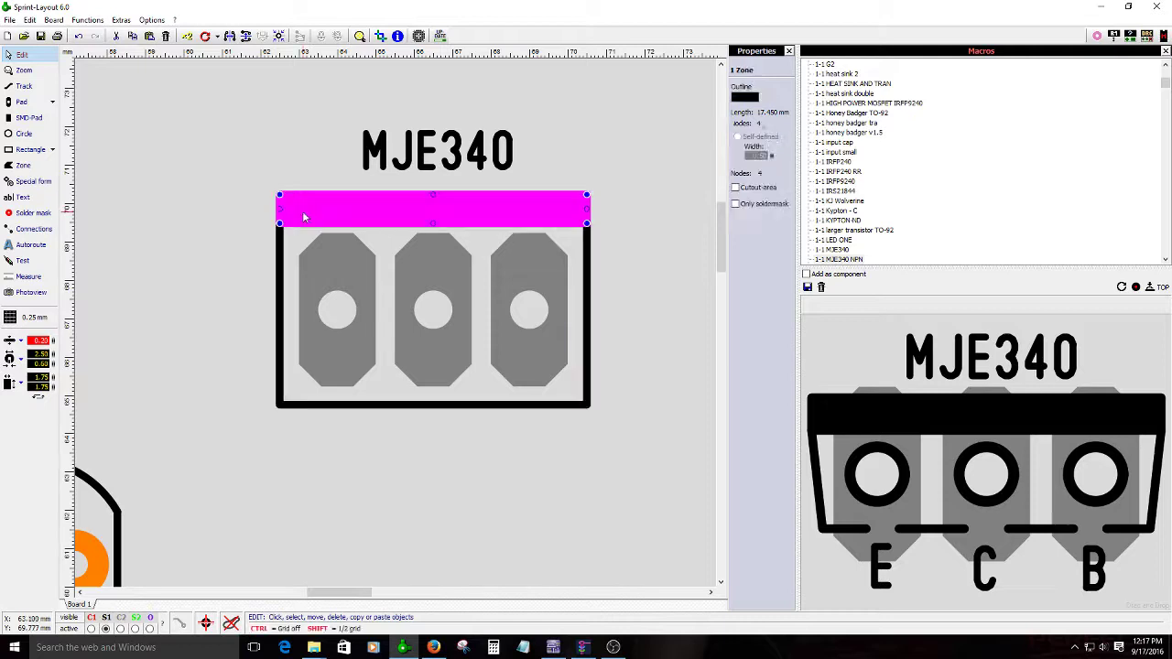
pyautogui.click(230, 313)
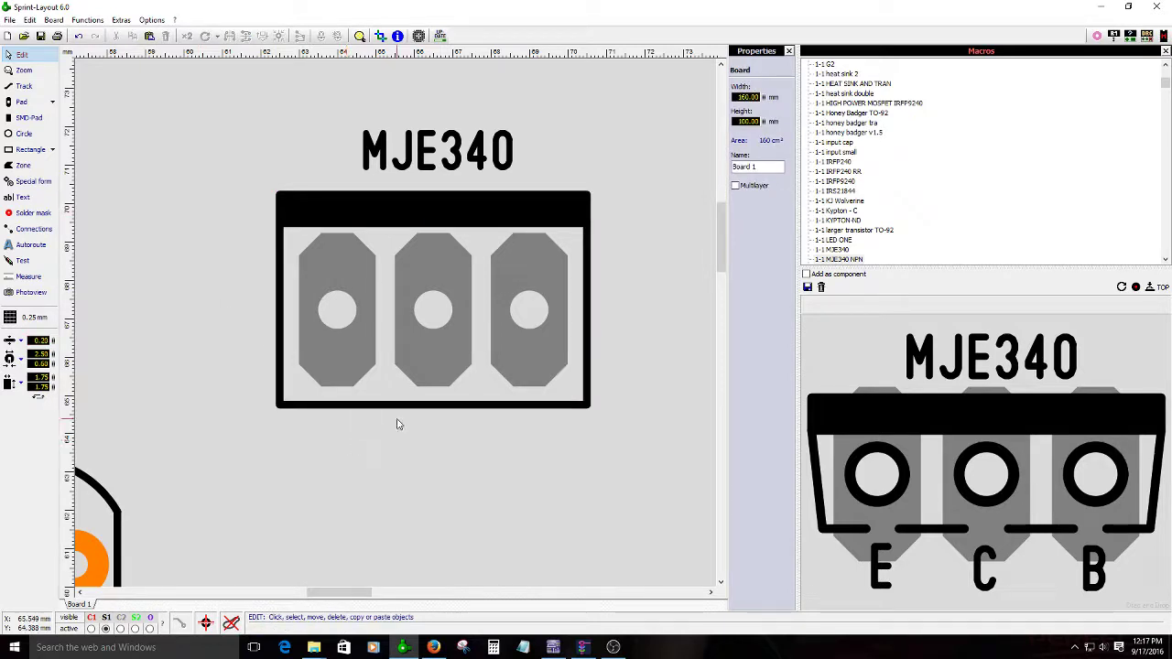
pyautogui.moveTo(292, 332); pyautogui.dragTo(506, 350)
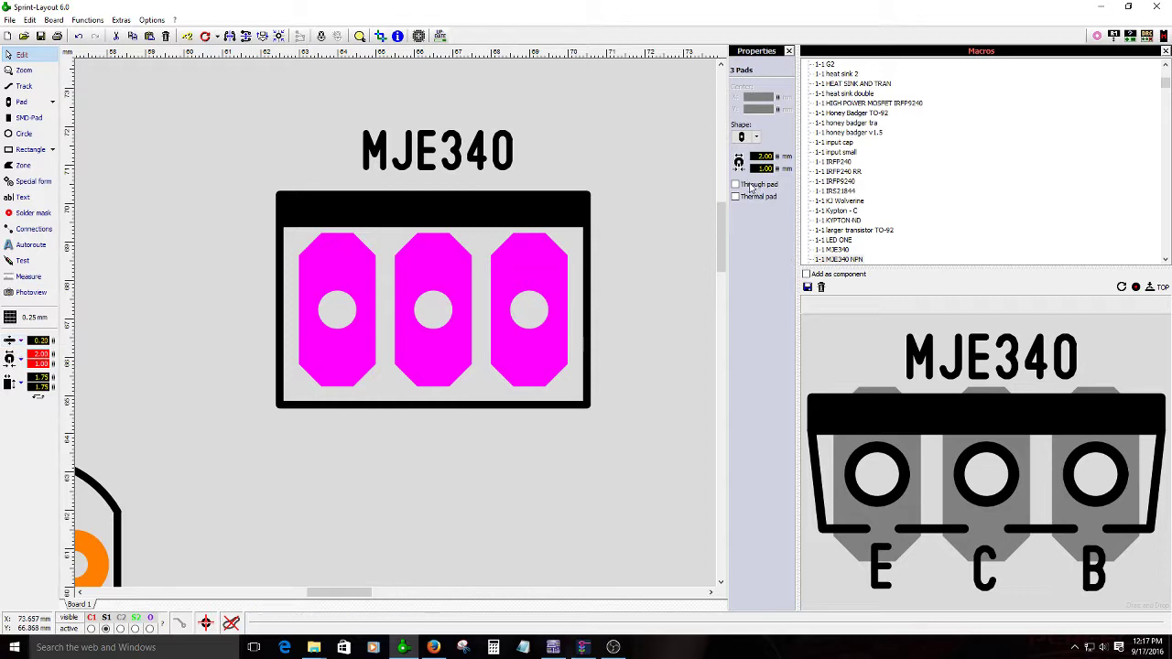
pyautogui.click(462, 464)
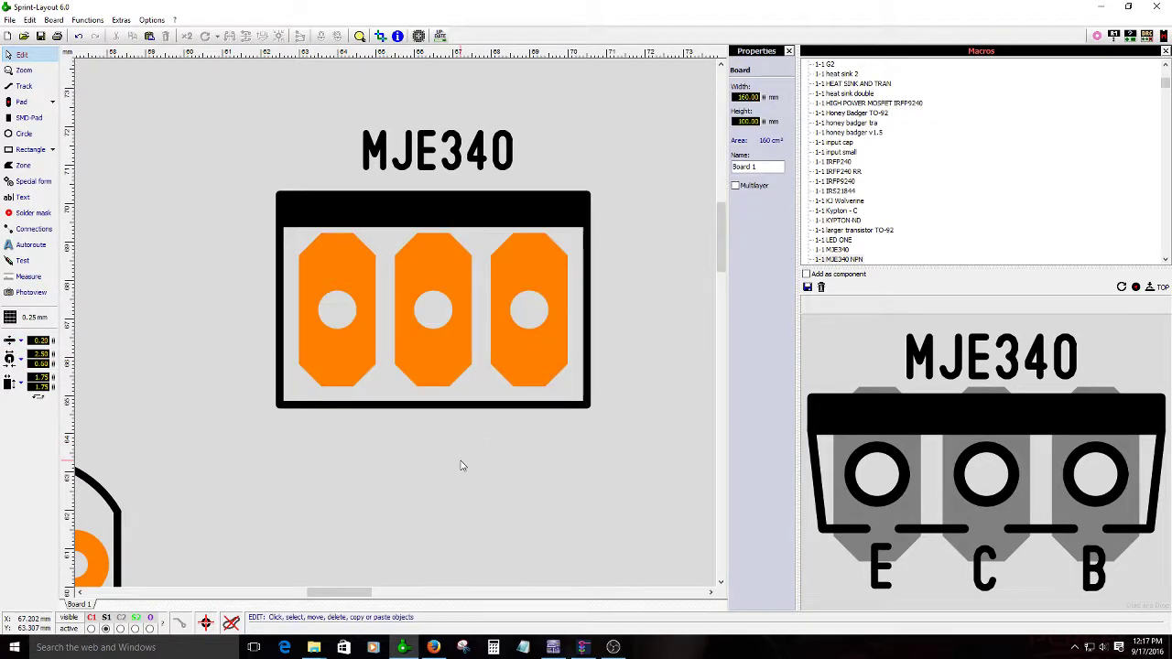